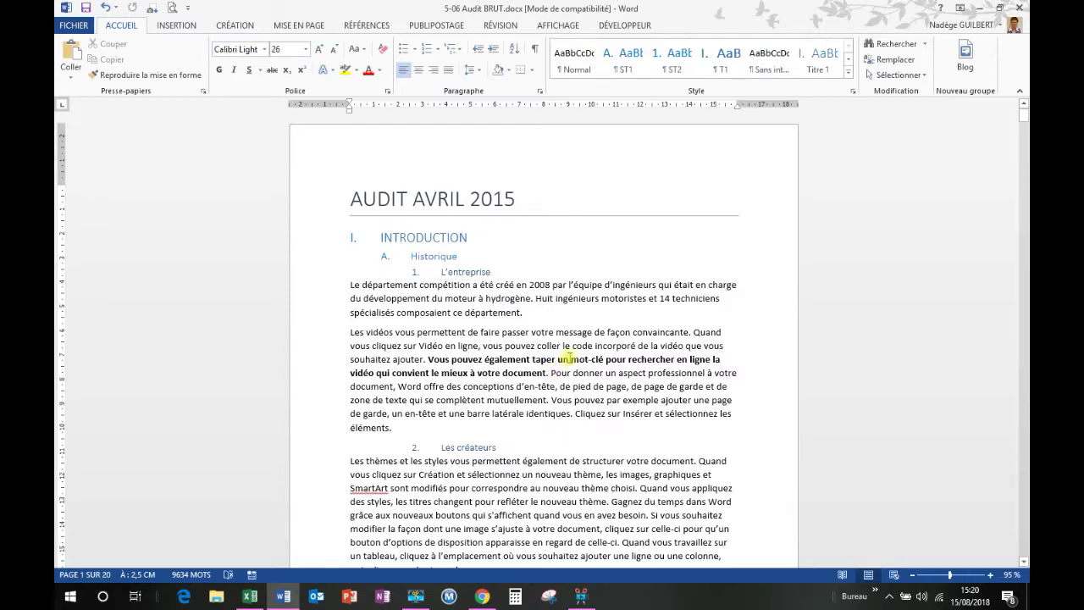
- Remove the letters "in" before "cante" in the word "convaincante" and enter them again
left_click(410, 600)
left_click(664, 331)
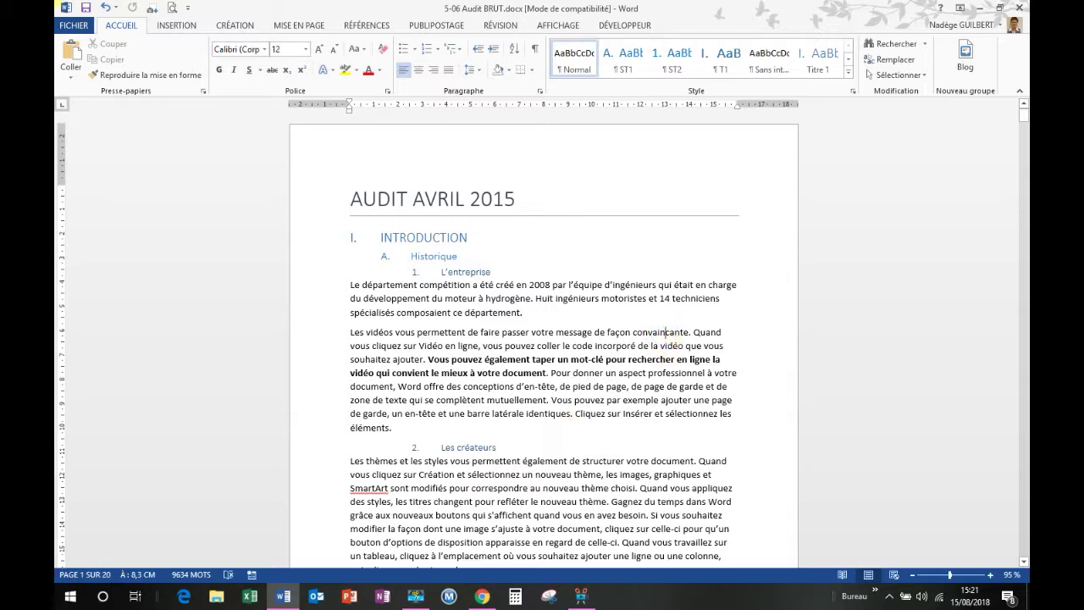
key("BackSpace")
key("BackSpace")
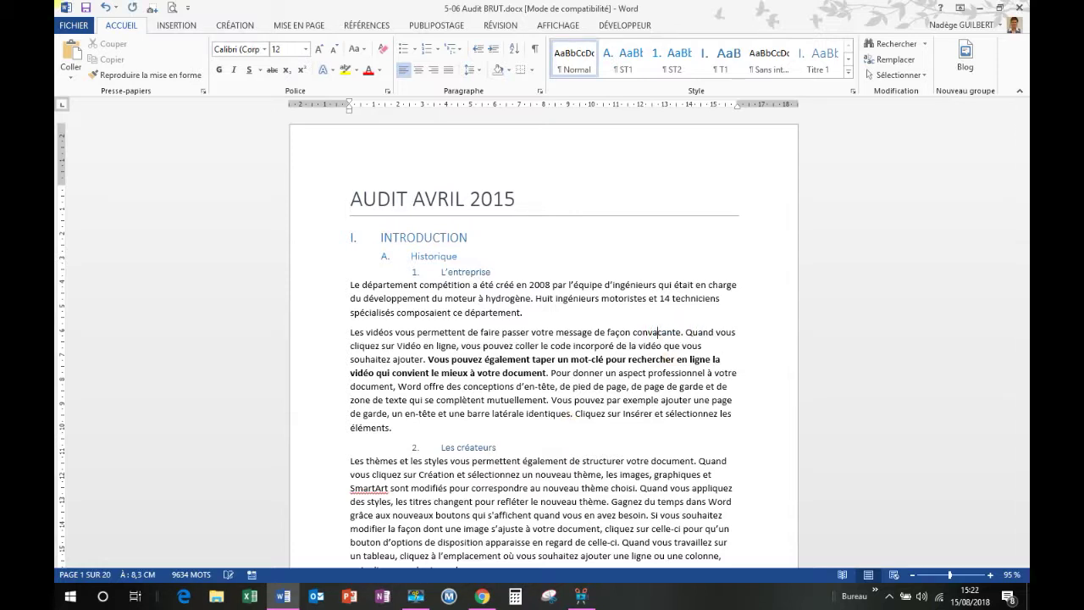
type("in")
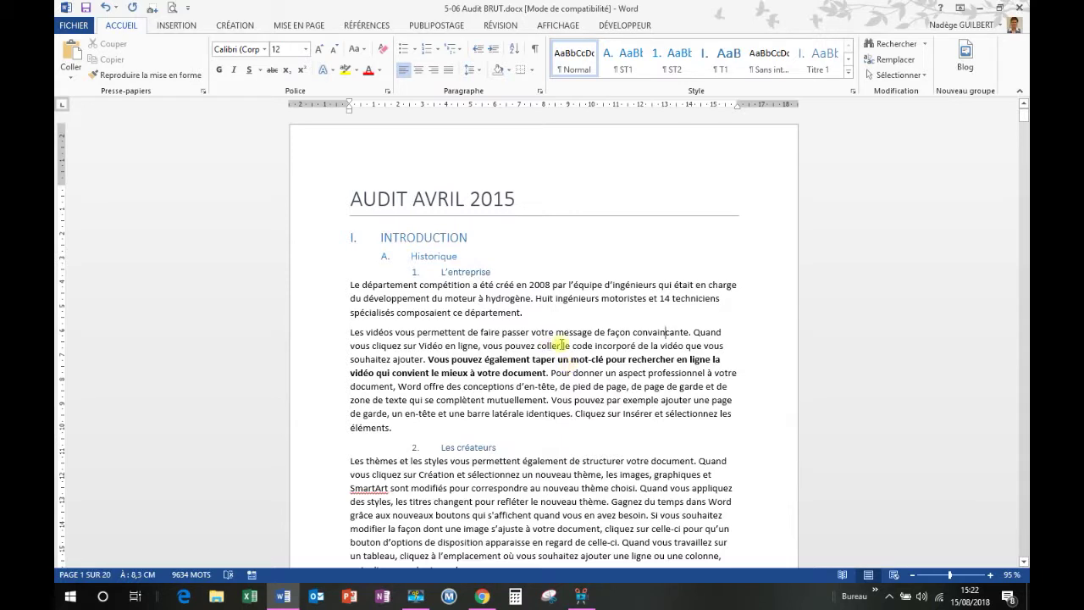
- Replace the word "identiques" with "différents" in the second paragraph under "L'entreprise"
double_click(536, 415)
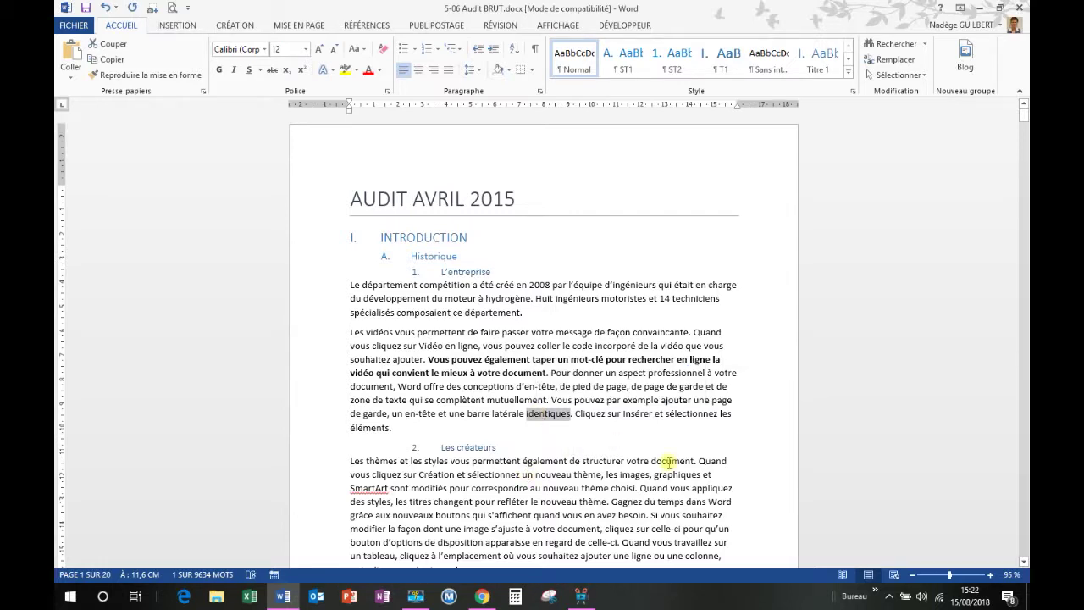
type("différent")
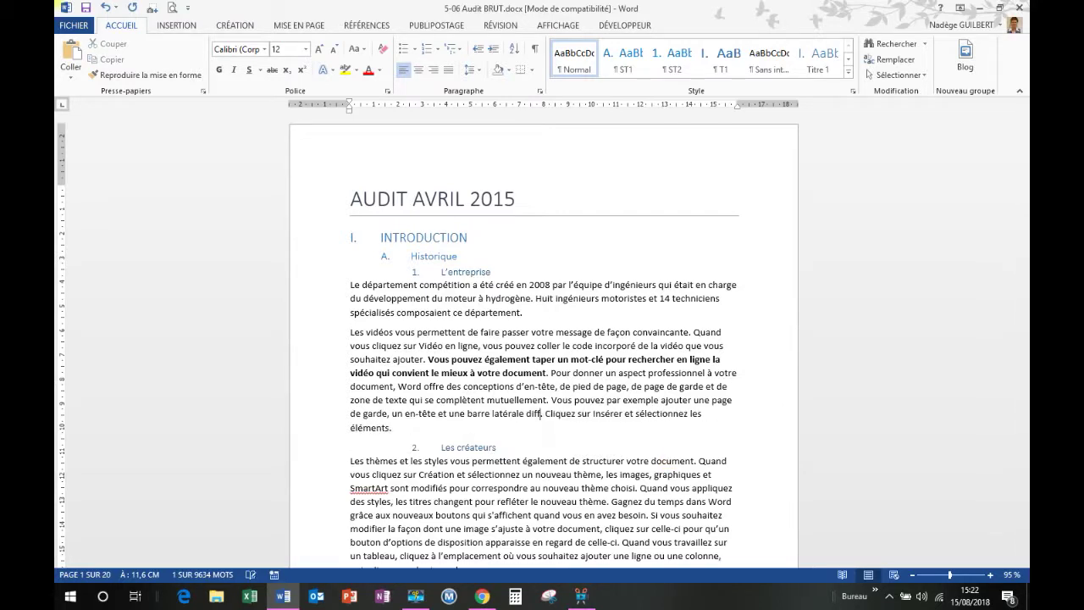
type("s")
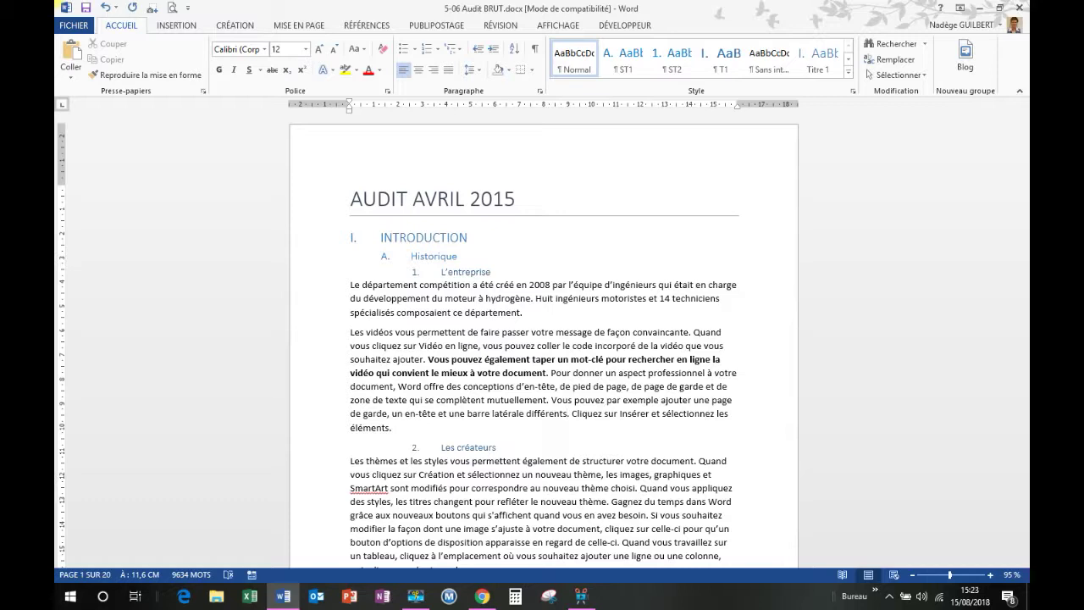
- Delete ", un en-tête et une barre latérale différents" word by word, so the sentence ends with "une page de garde"
key("ctrl+BackSpace")
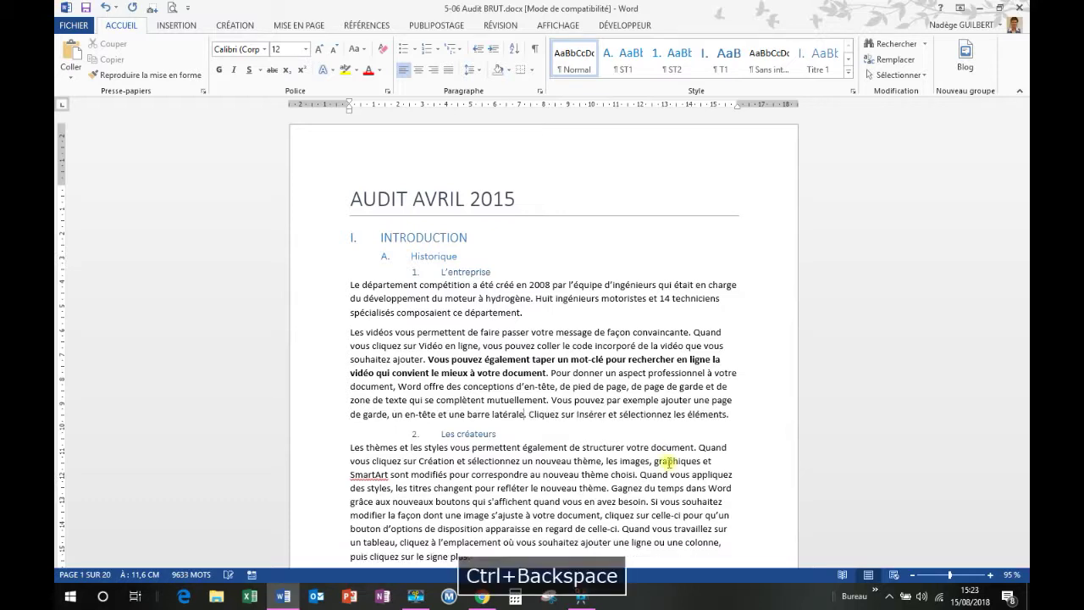
key("ctrl+BackSpace")
key("ctrl+BackSpace")
key("ctrl+BackSpace")
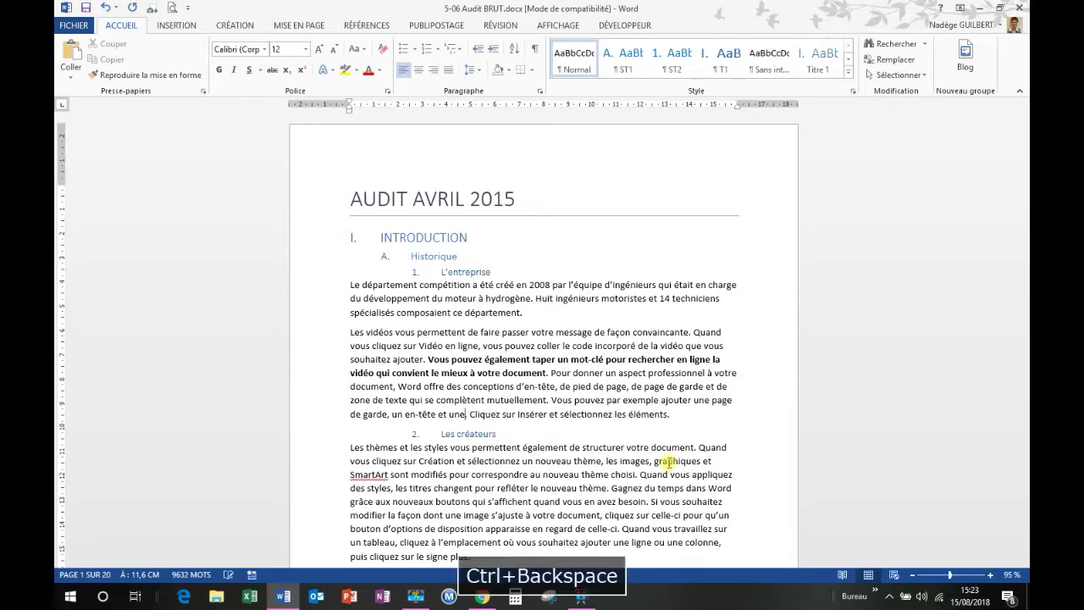
key("ctrl+BackSpace")
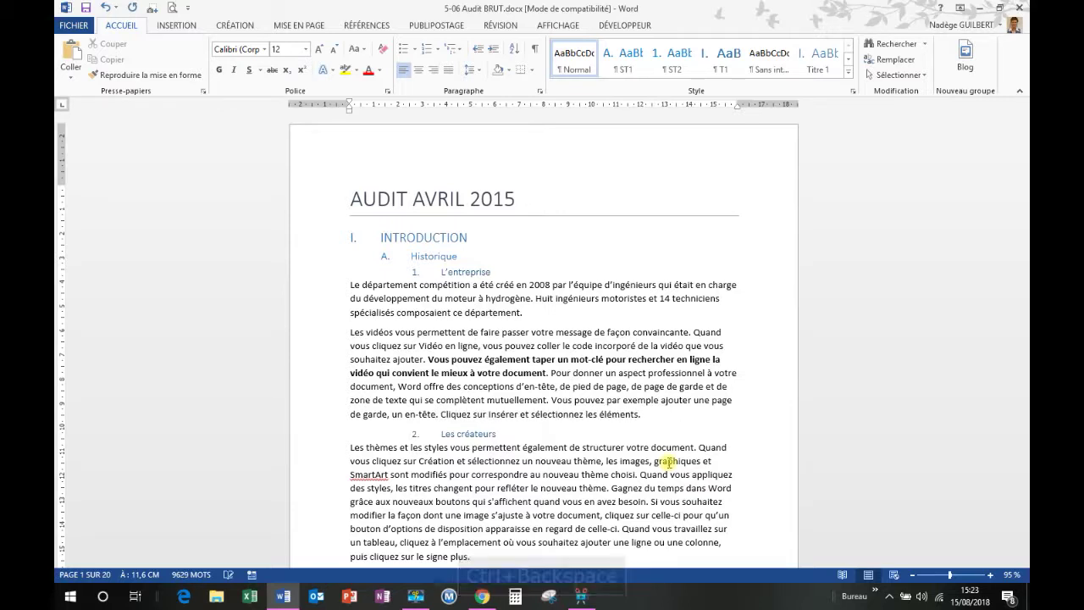
key("ctrl+BackSpace")
key("ctrl+BackSpace")
key("ctrl+BackSpace")
key("ctrl+BackSpace")
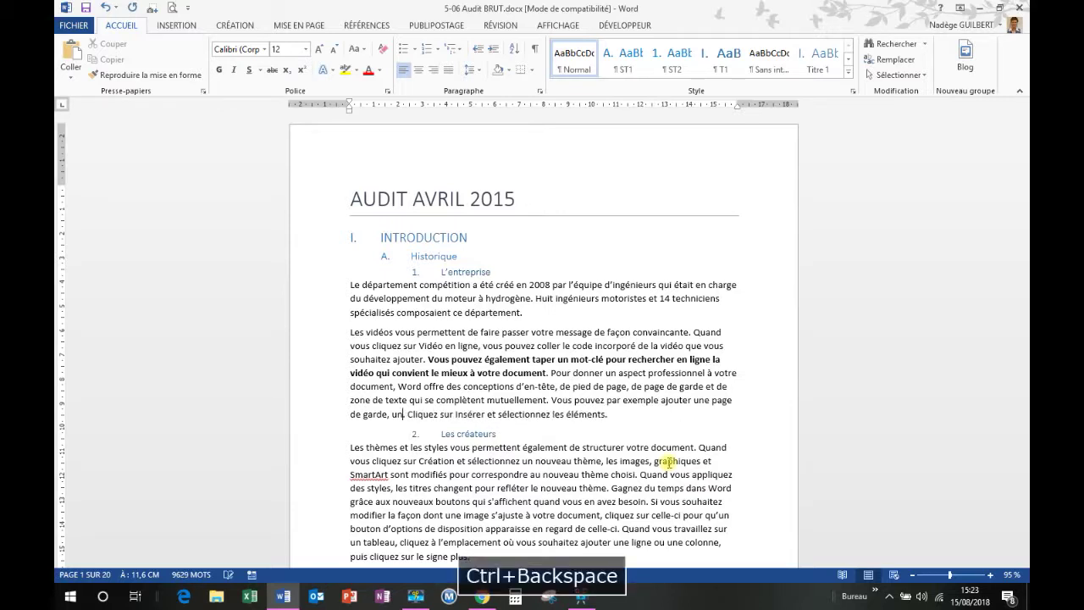
key("ctrl+BackSpace")
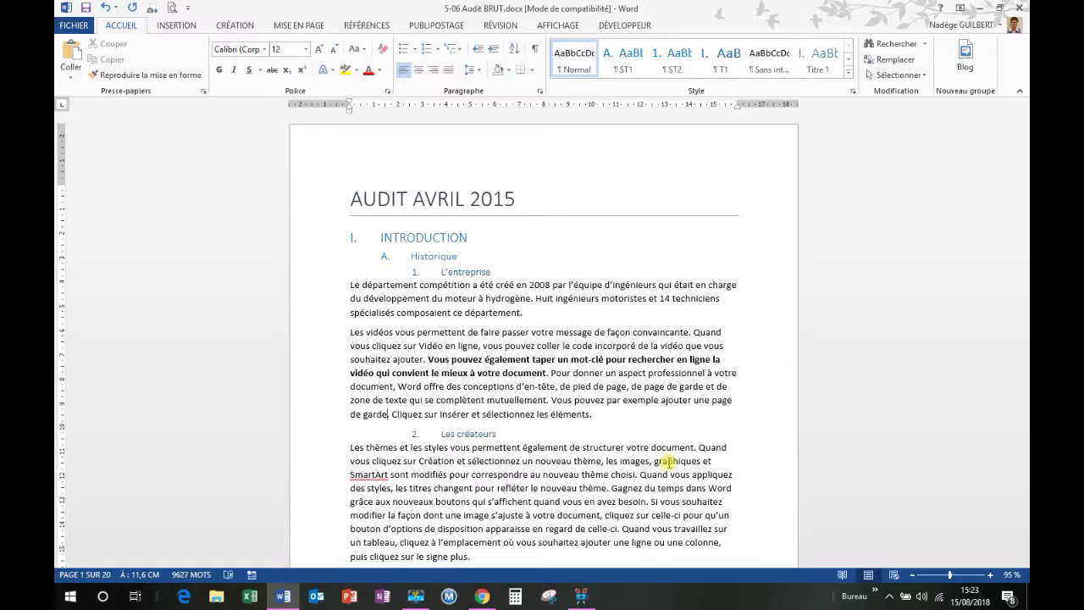
- Select the word "mutuellement", and replace that selection with the words "nouveau thème" in the paragraph under "Les créateurs"
left_click(607, 360)
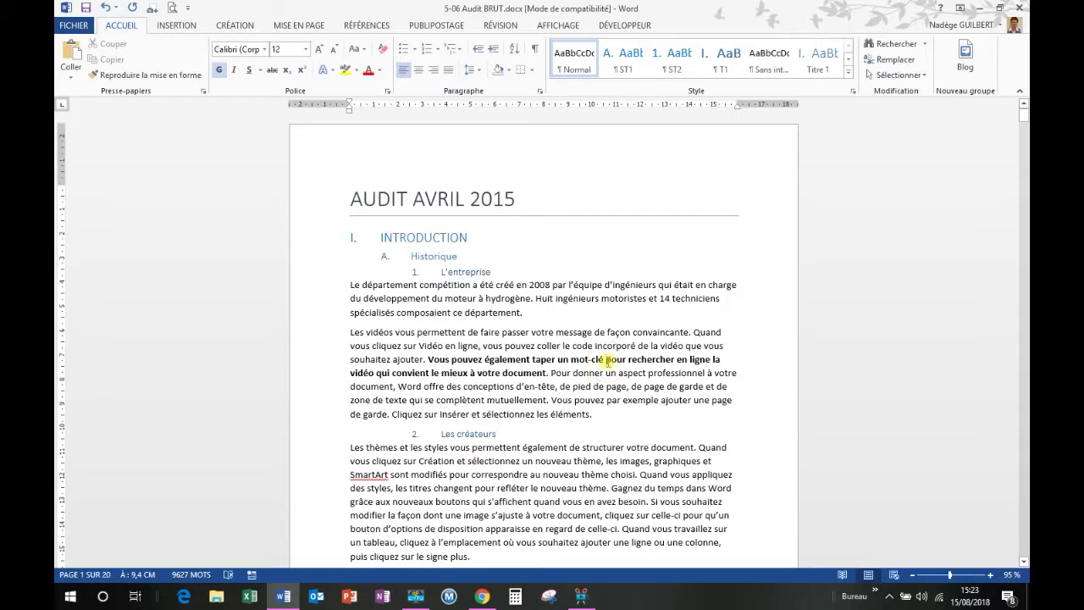
double_click(523, 404)
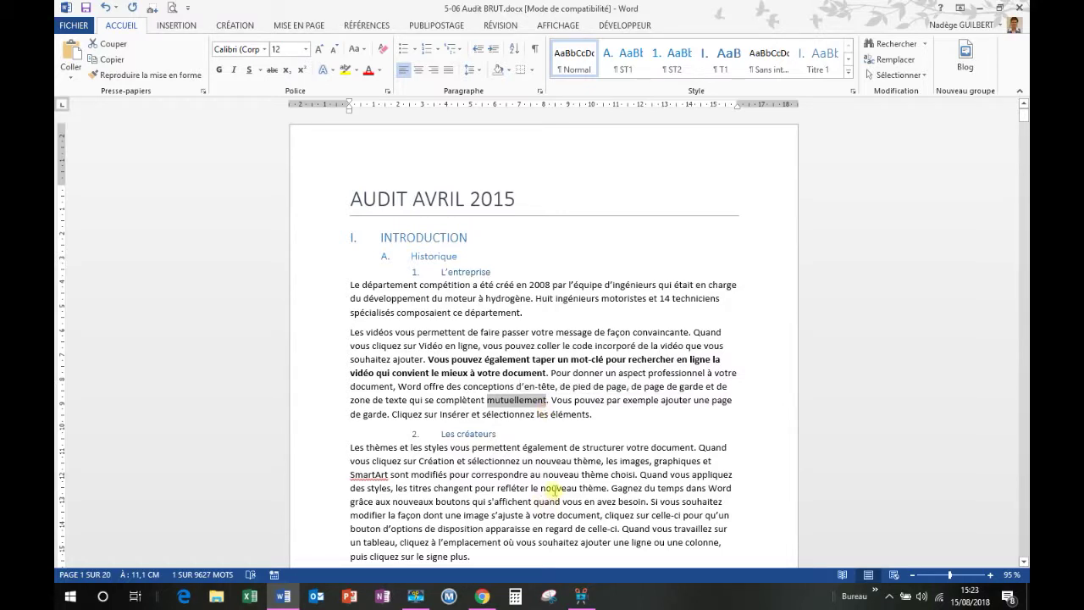
double_click(553, 488)
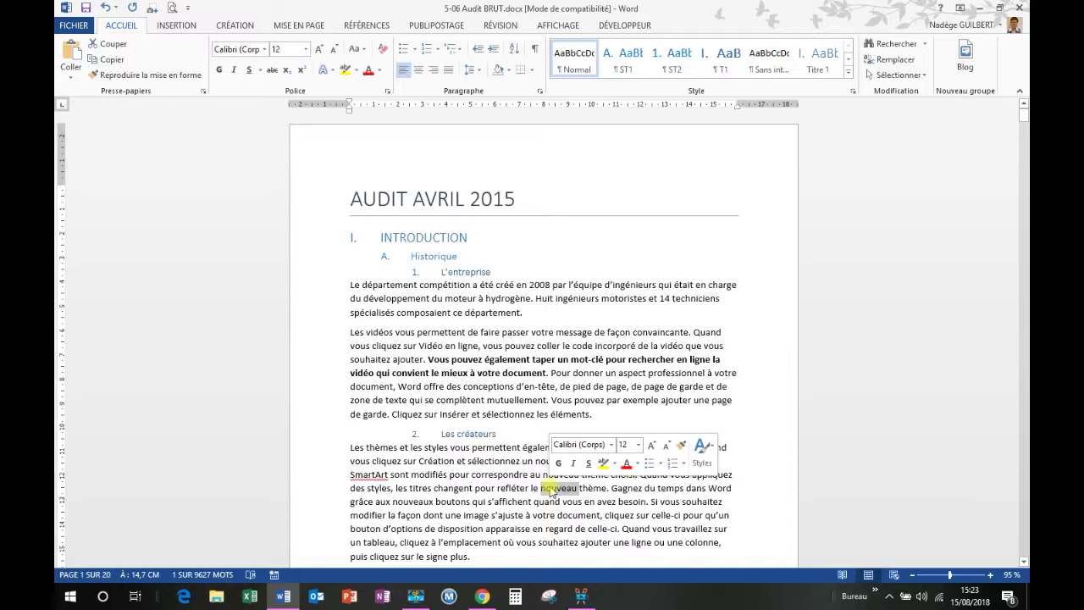
left_click(600, 489, "shift")
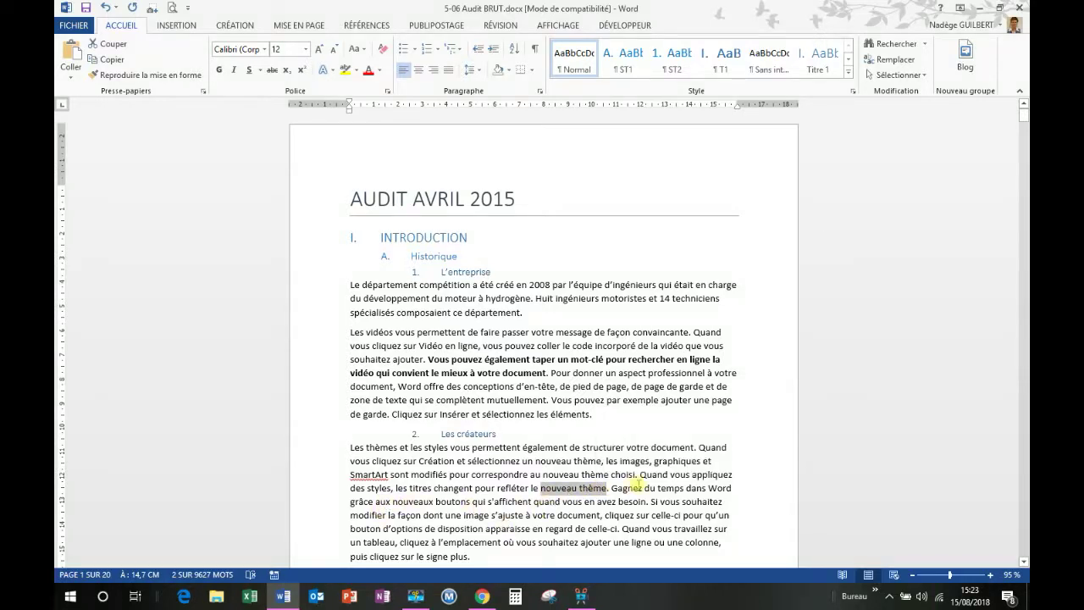
- Select the passage from "aux nouveaux boutons" through "besoin" under "Les créateurs", and clear the selection
double_click(382, 504)
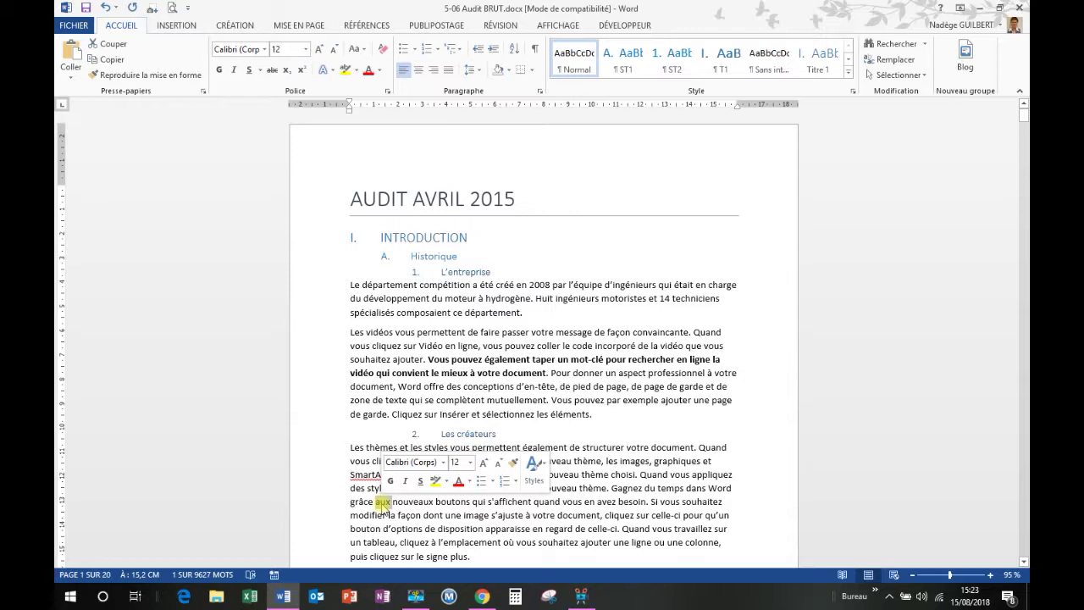
left_click(641, 503, "shift")
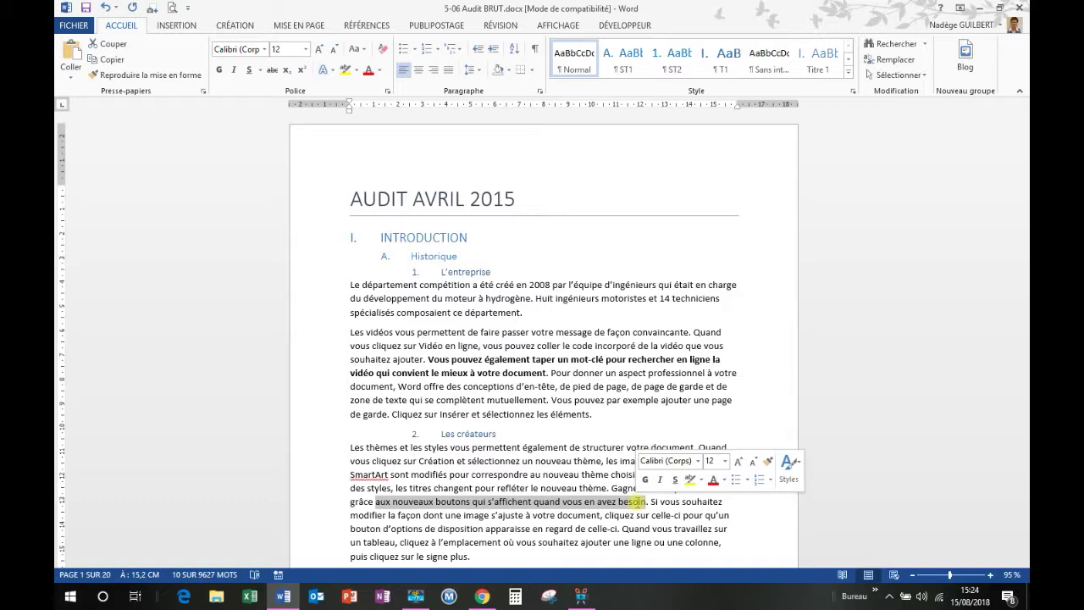
left_click(478, 473)
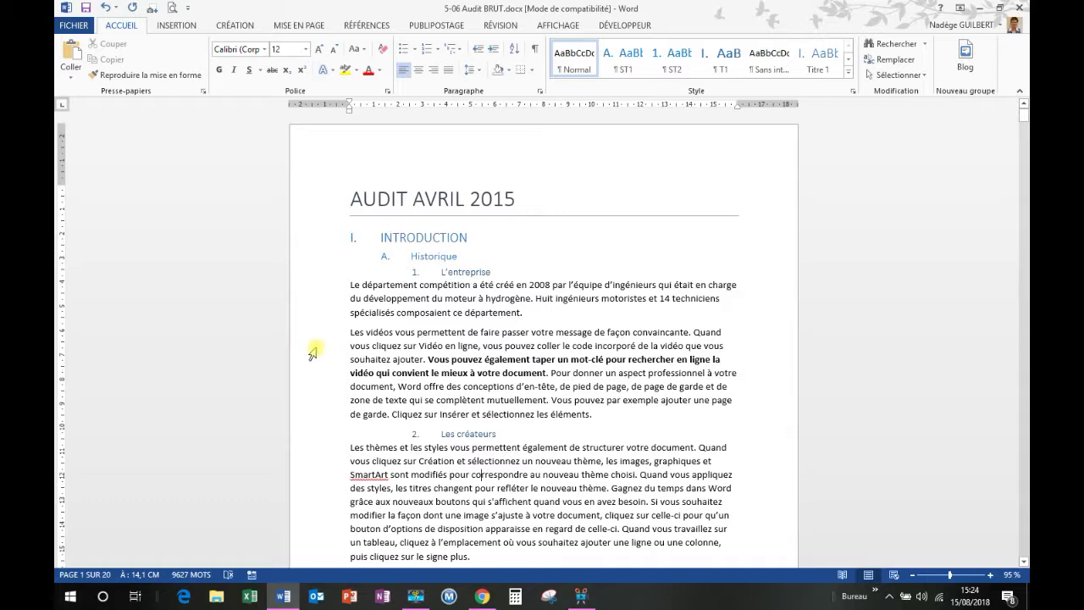
- Select the line starting "vous cliquez sur Vidéo en ligne", extend the selection through the line starting "un tableau, cliquez", and clear it
left_click(311, 352)
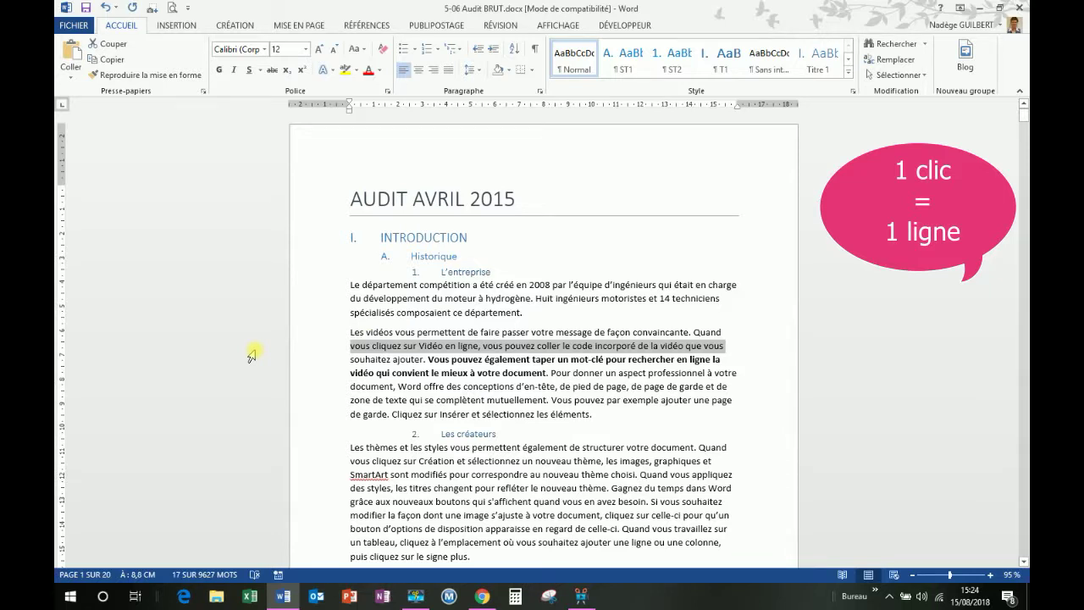
left_click(387, 347)
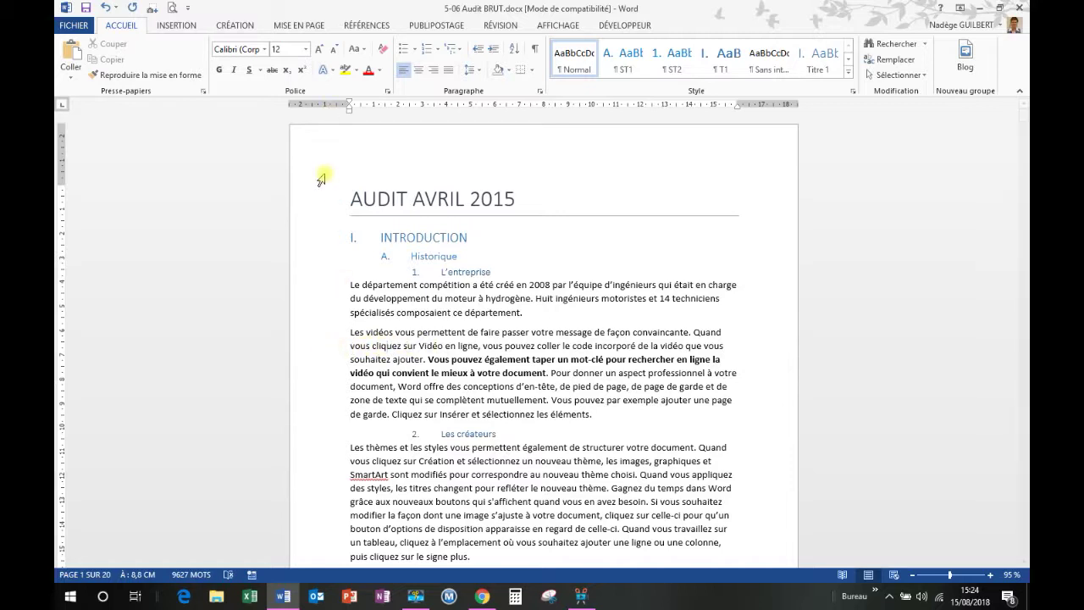
left_click(314, 354)
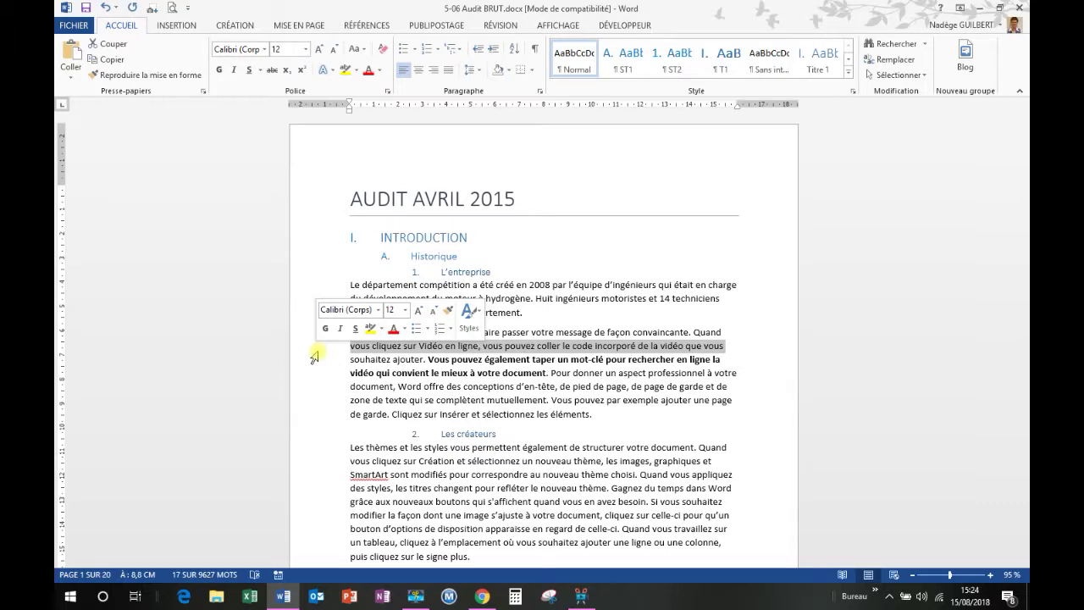
scroll(314, 355, "down", 4)
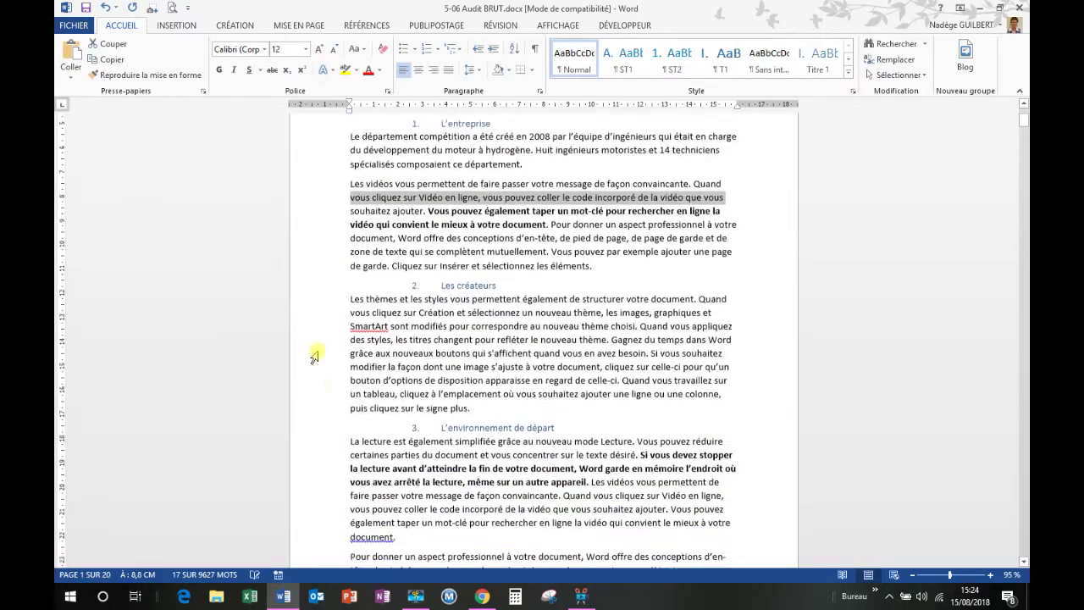
scroll(314, 356, "down", 1)
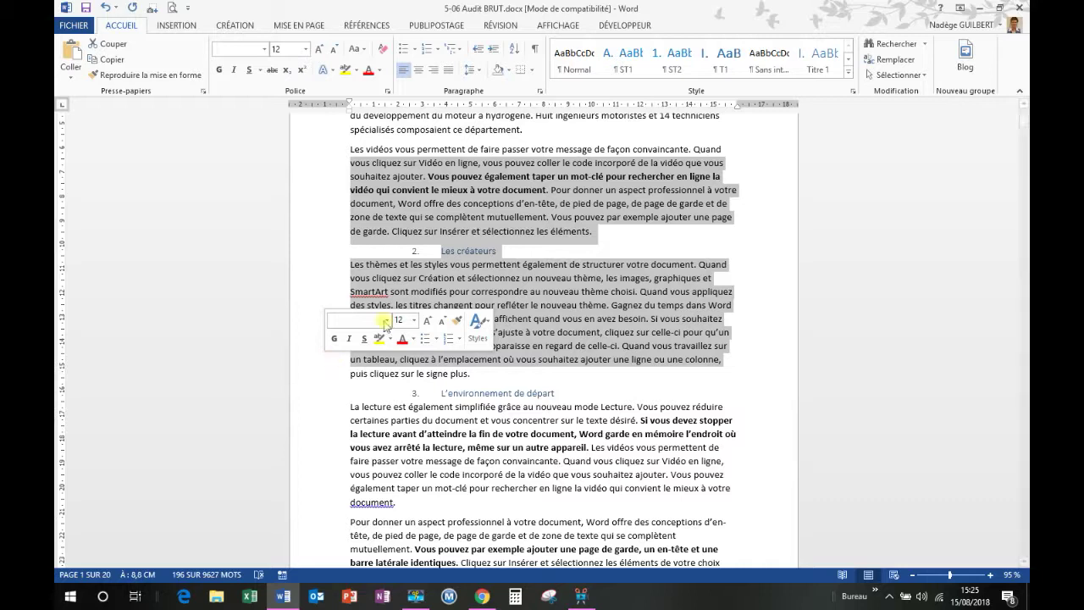
left_click(507, 229)
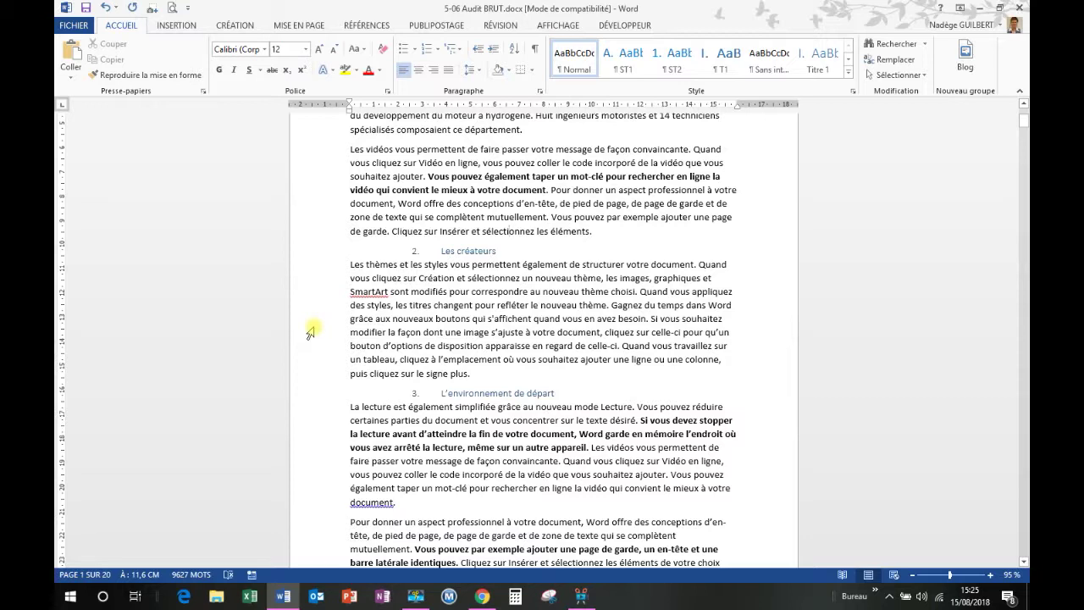
- Select the whole paragraph under "Les créateurs", extend the selection through the second paragraph under "France", and clear it
double_click(310, 332)
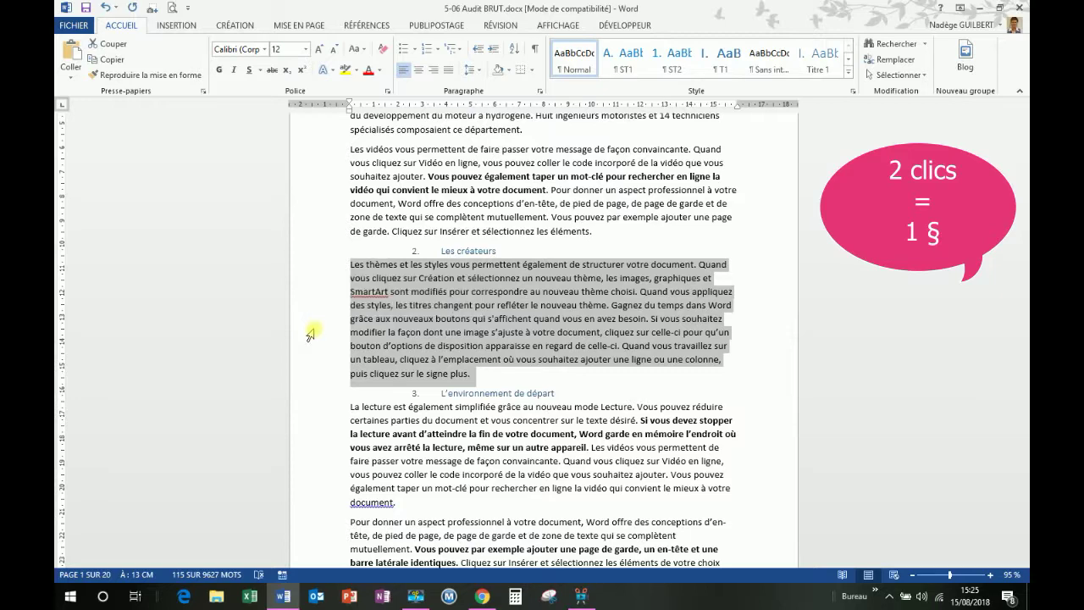
scroll(311, 333, "down", 8)
scroll(311, 333, "down", 3)
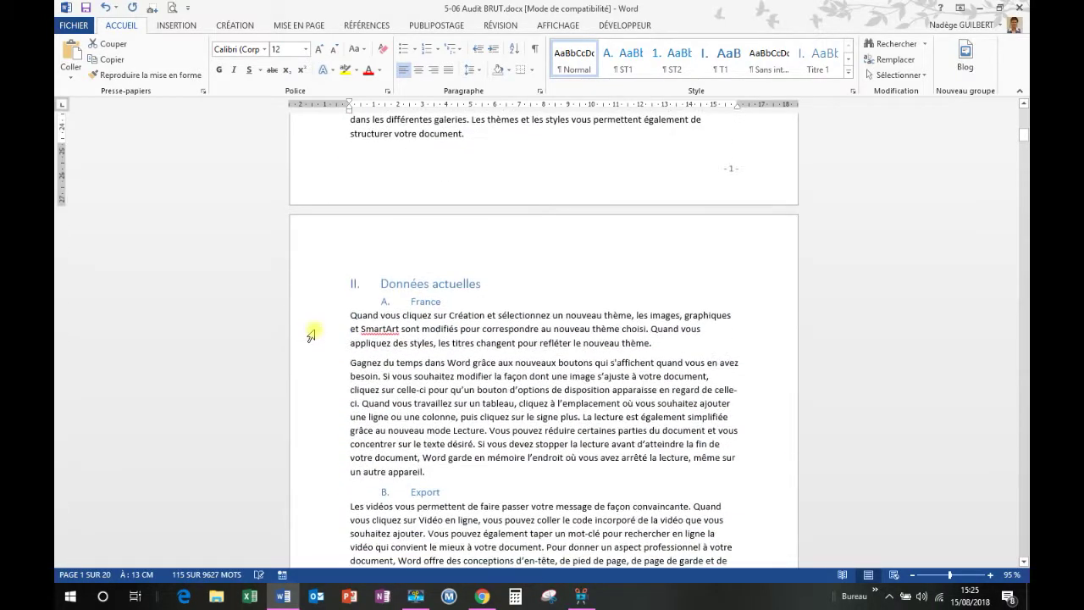
left_click(311, 383, "shift")
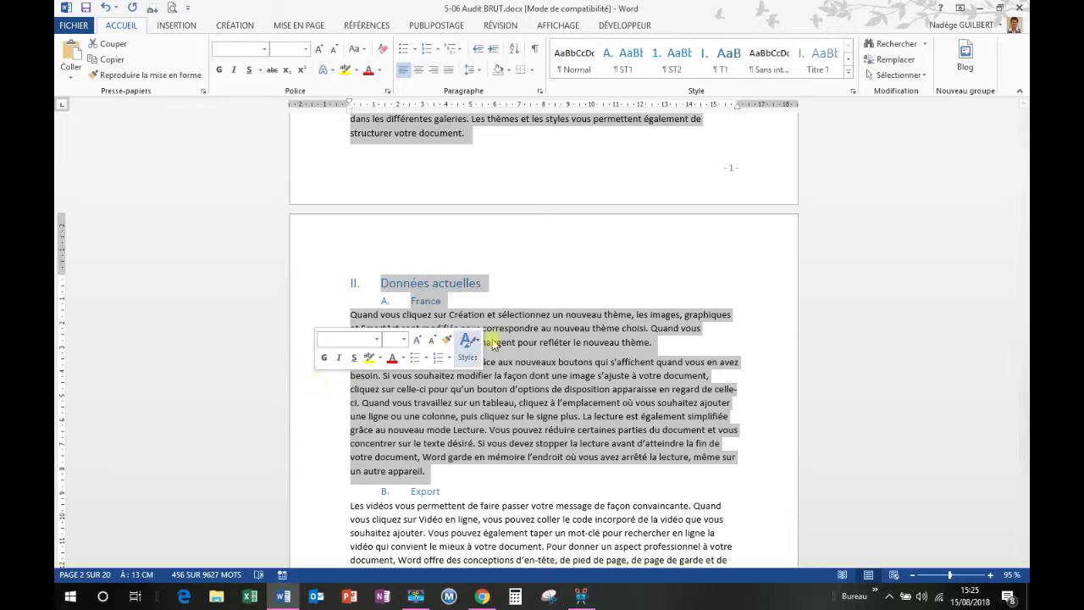
scroll(574, 322, "up", 12)
key("Left")
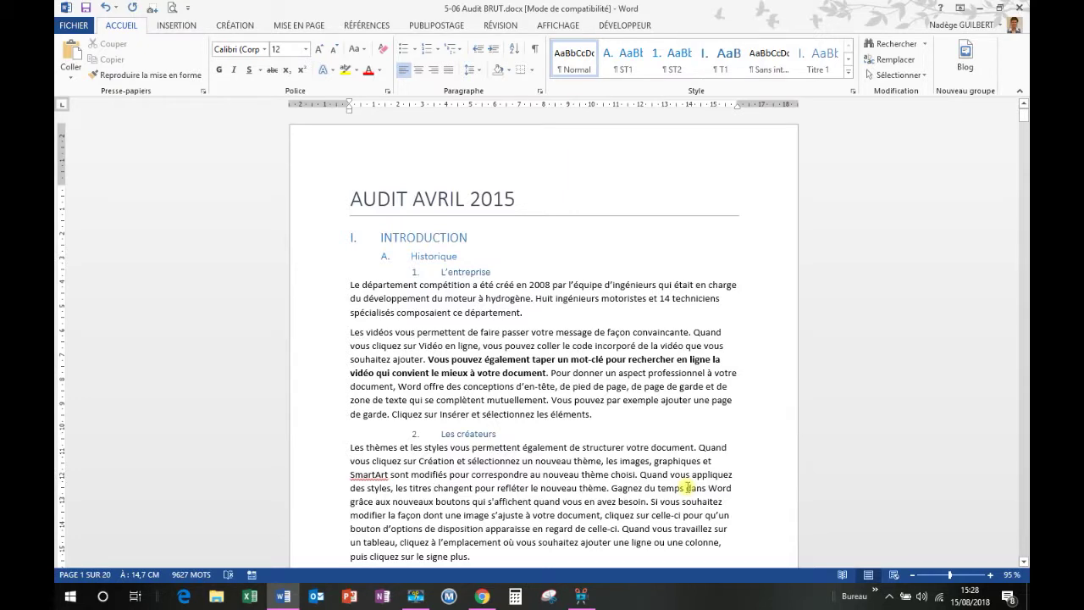
- Select the entire document, check the selection across its pages, and clear it
triple_click(314, 419)
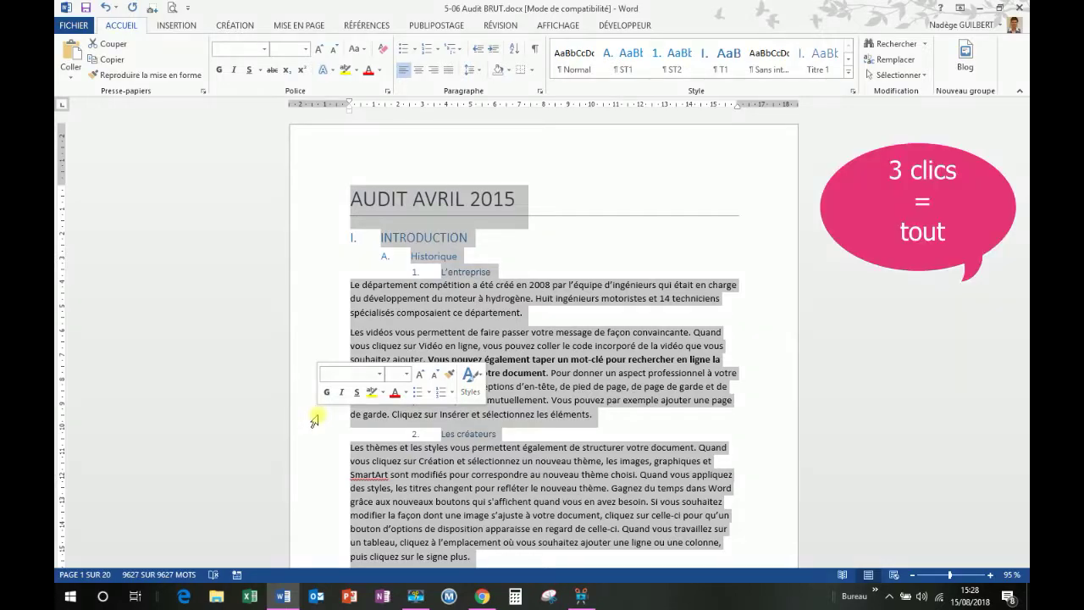
scroll(556, 444, "down", 20)
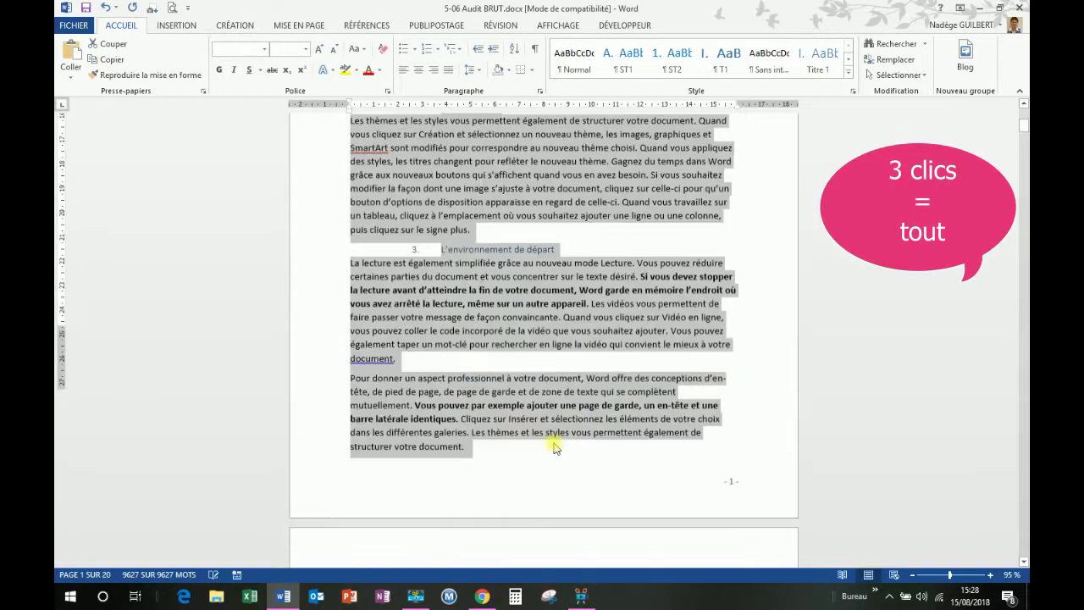
scroll(555, 442, "down", 20)
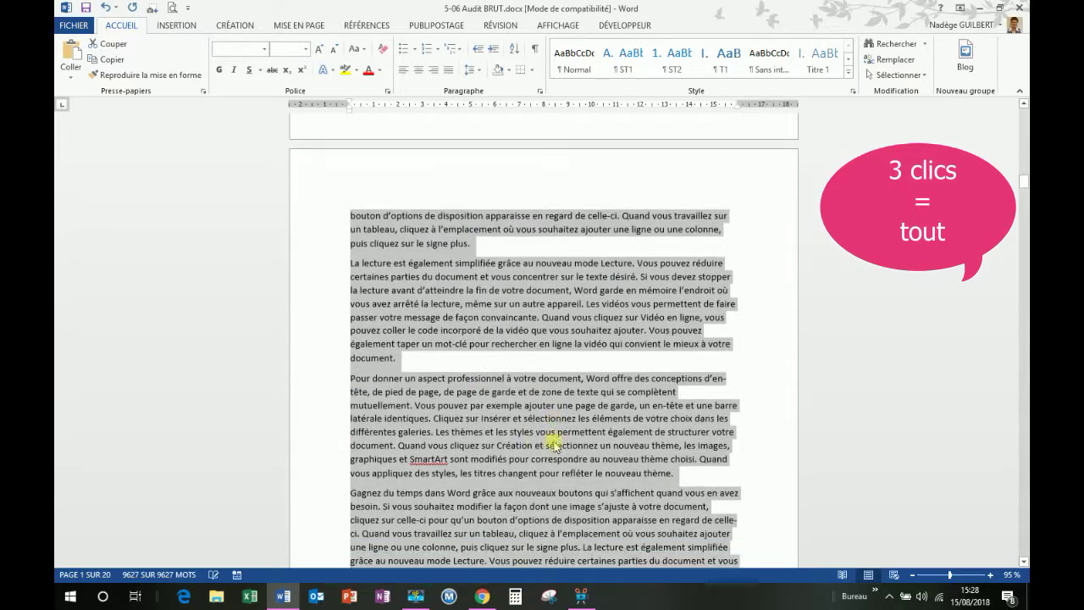
left_click(419, 436)
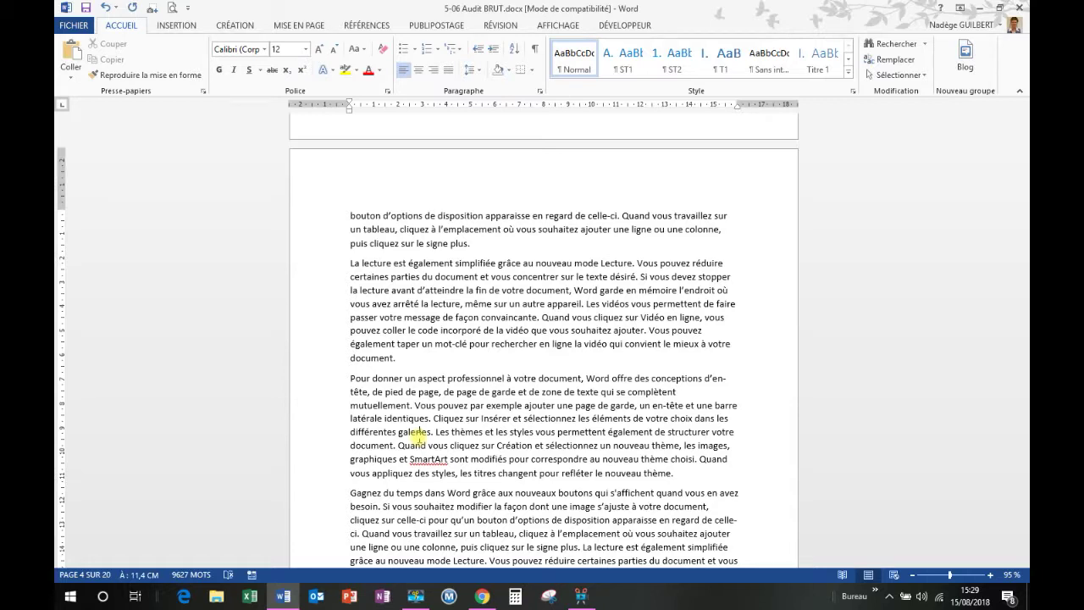
- Select all of the document's content again, starting from the cursor position on page 4
key("ctrl+a")
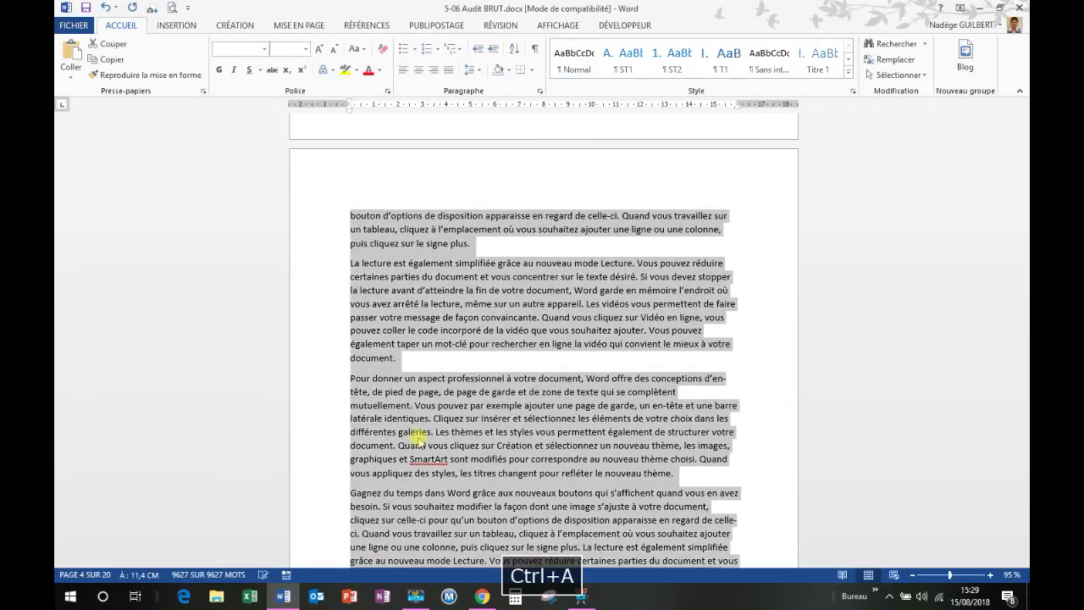
scroll(418, 439, "up", 20)
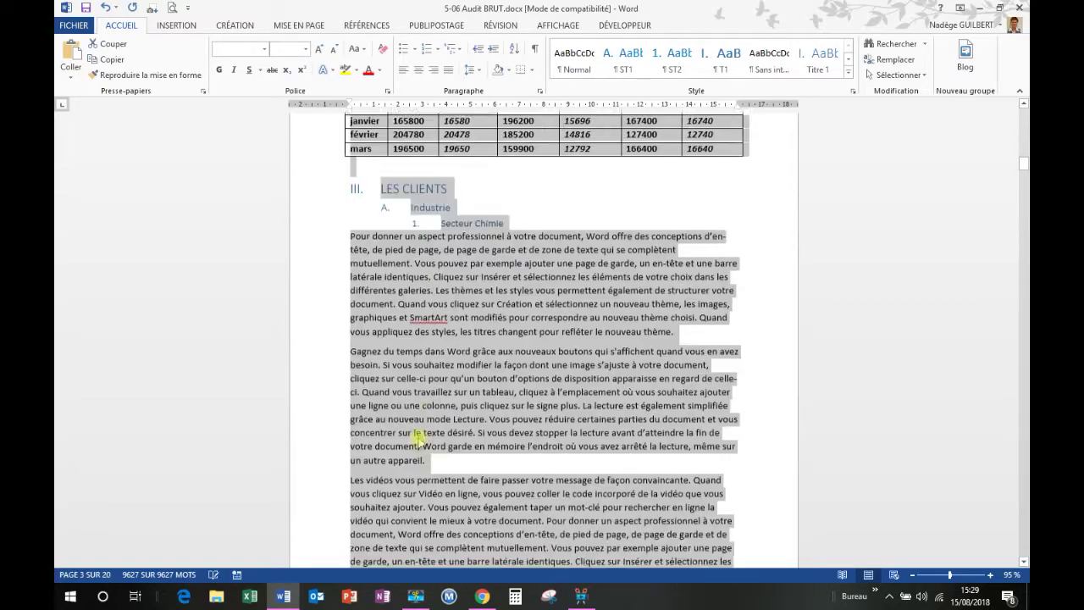
scroll(417, 438, "up", 15)
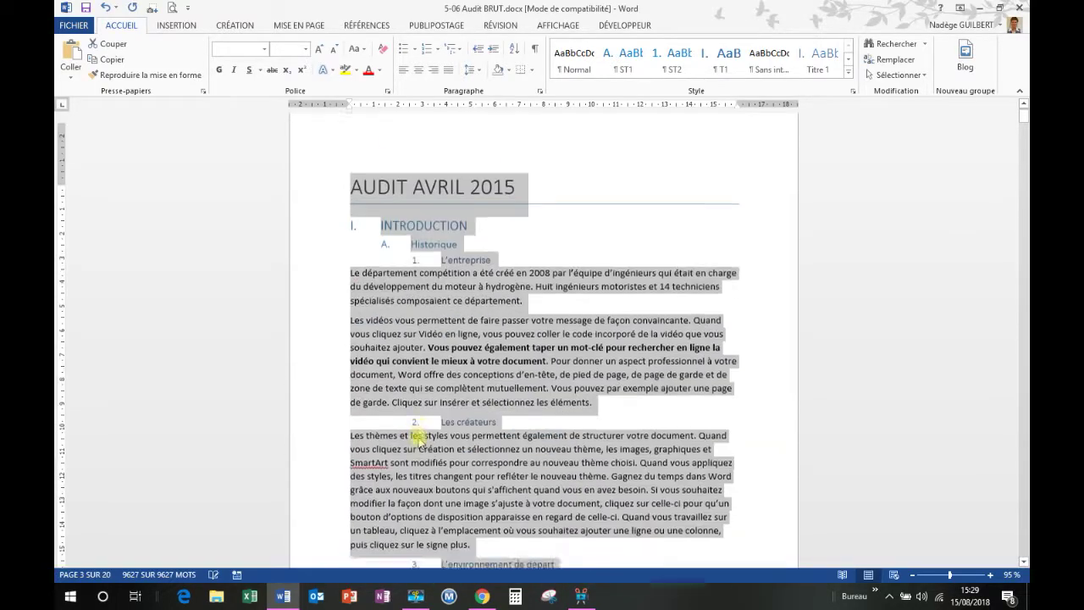
- Clear the whole-document selection, select the separate words "pouvez", "nouveau" and "exemple" on page 1 together, and colour them red
left_click(472, 417)
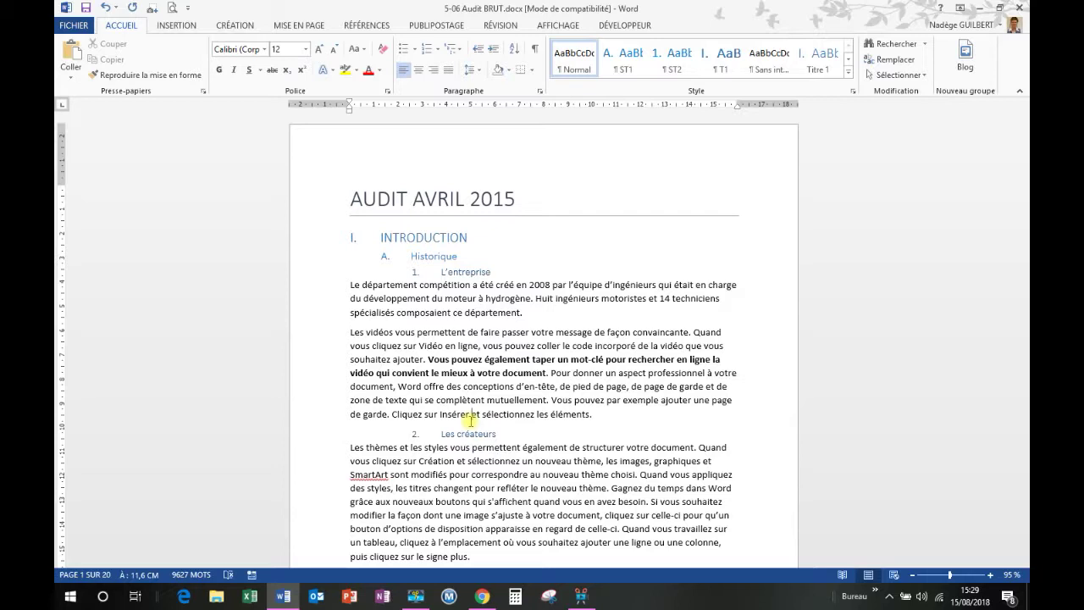
double_click(516, 345)
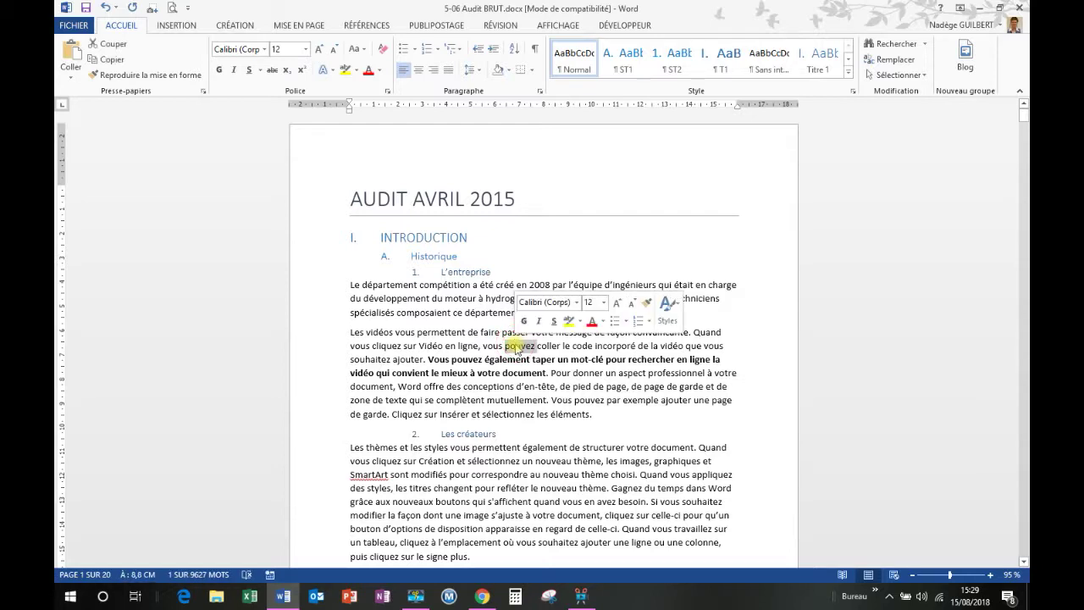
scroll(569, 429, "down", 1)
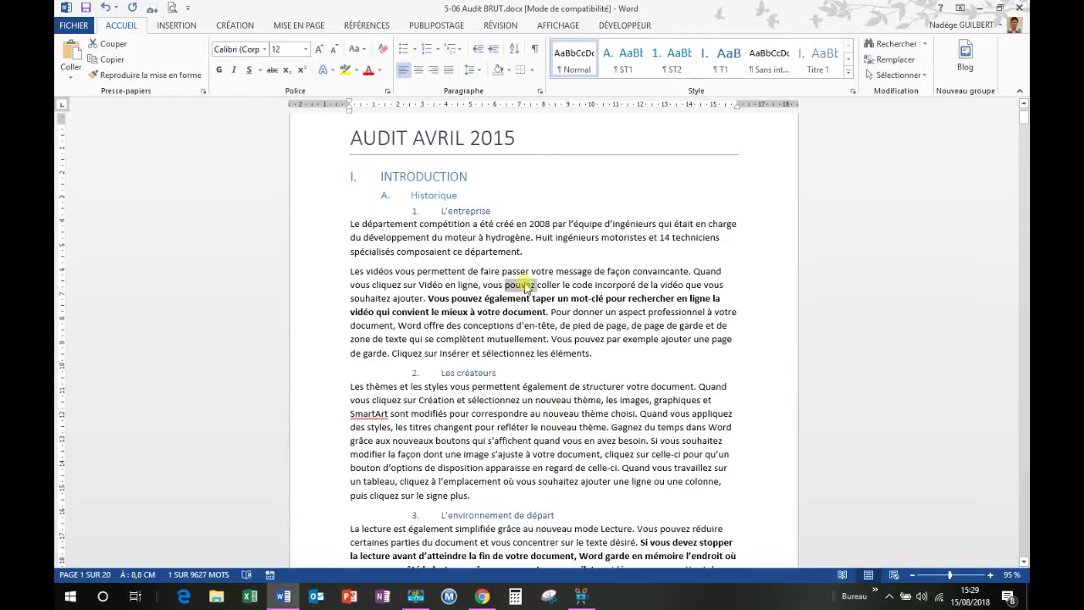
double_click(555, 415, "ctrl")
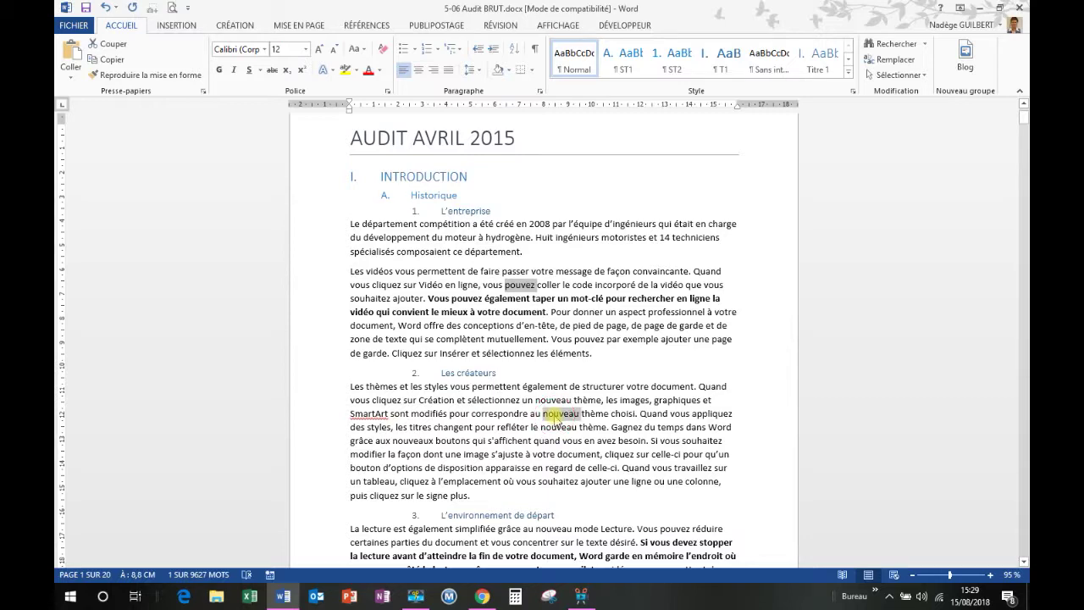
scroll(555, 413, "down", 1)
scroll(555, 414, "down", 3)
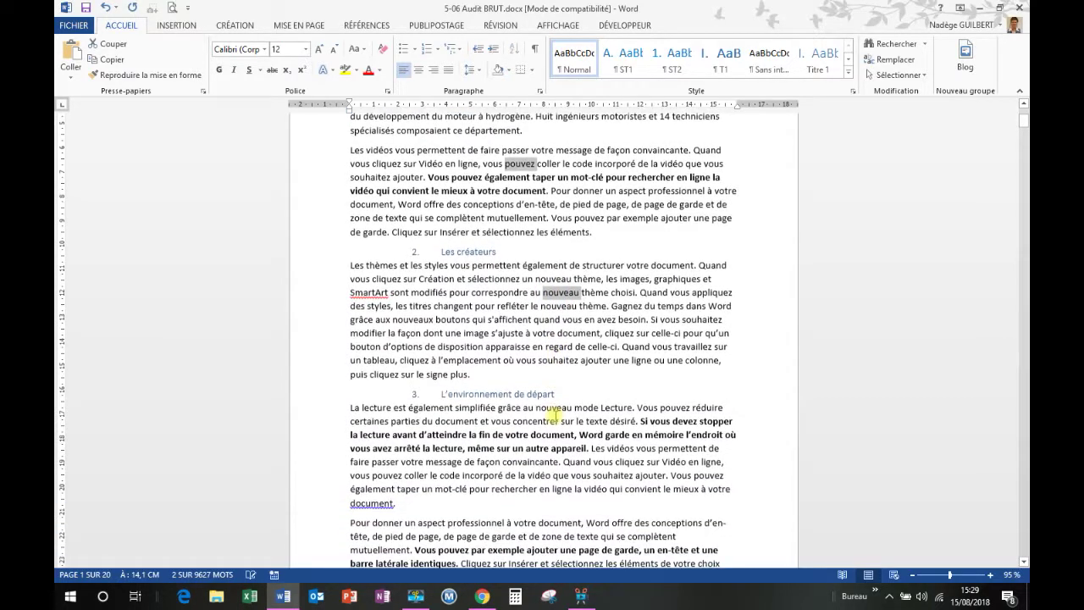
scroll(555, 414, "down", 3)
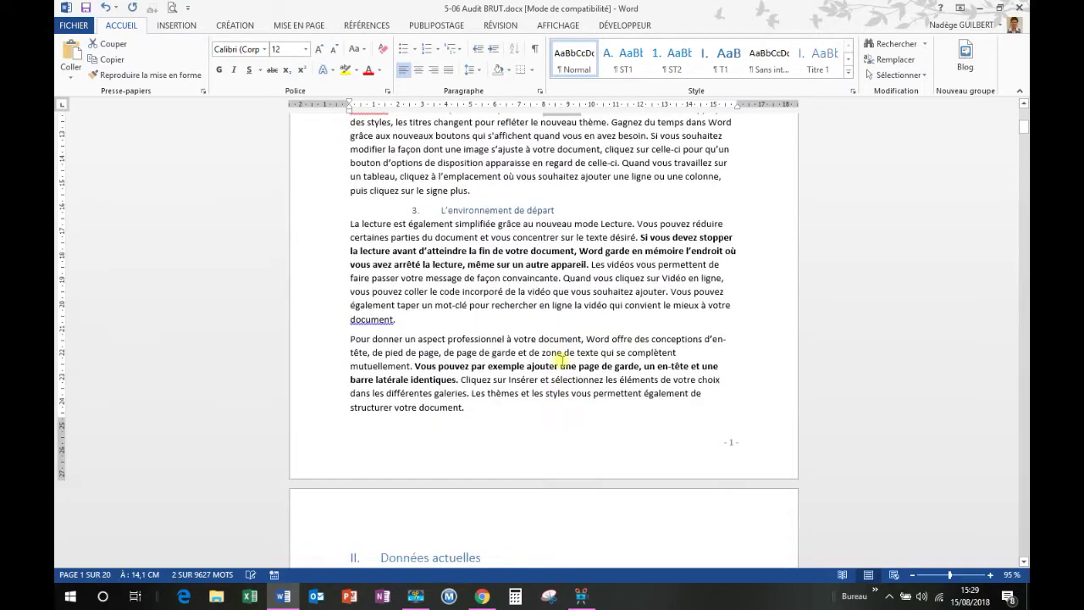
double_click(506, 370, "ctrl")
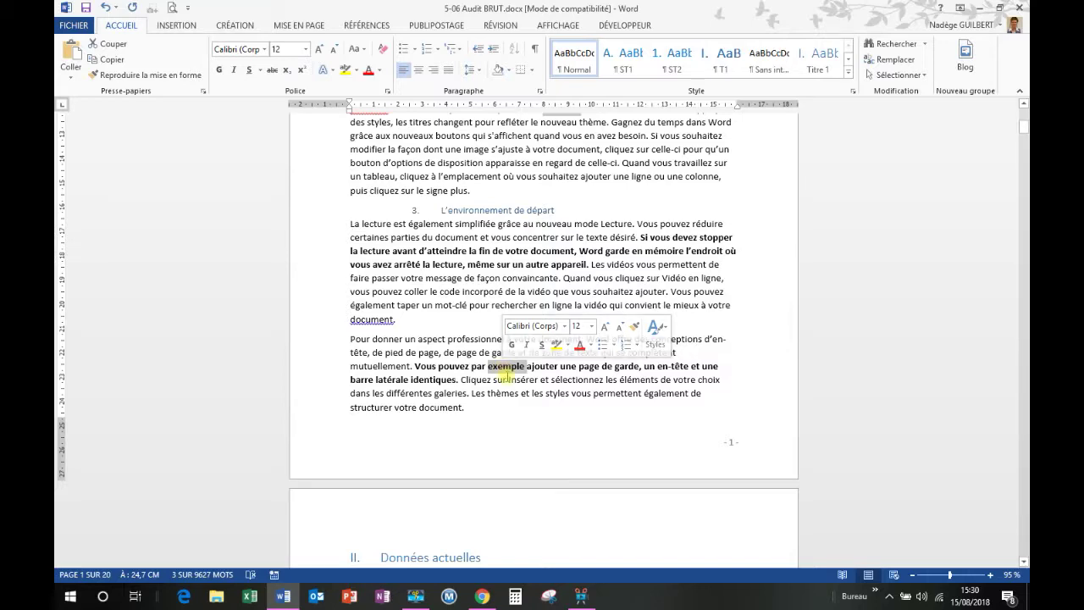
scroll(506, 373, "up", 2)
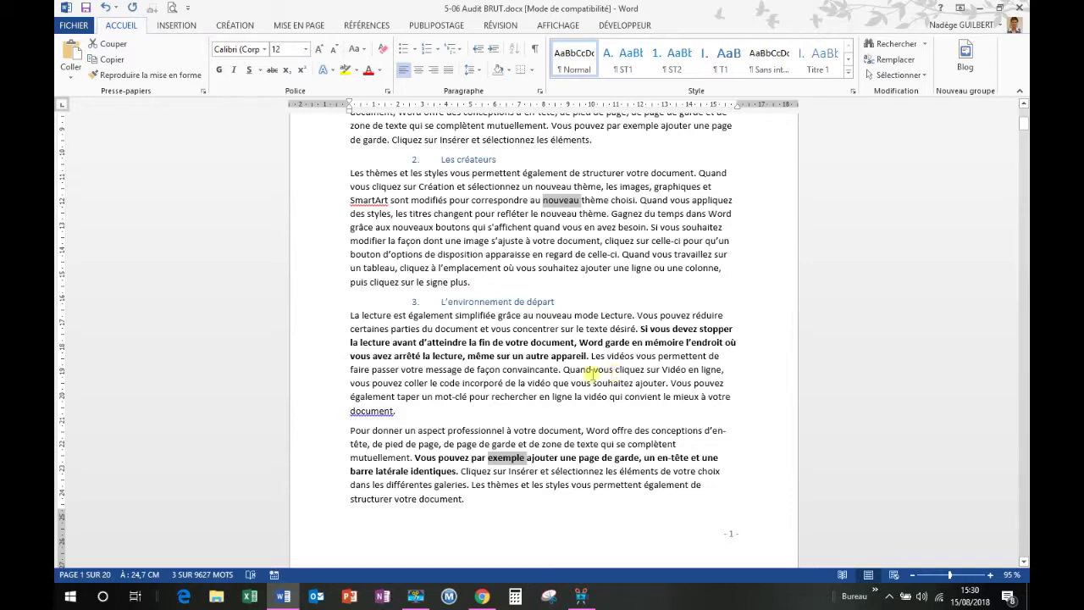
left_click(368, 70)
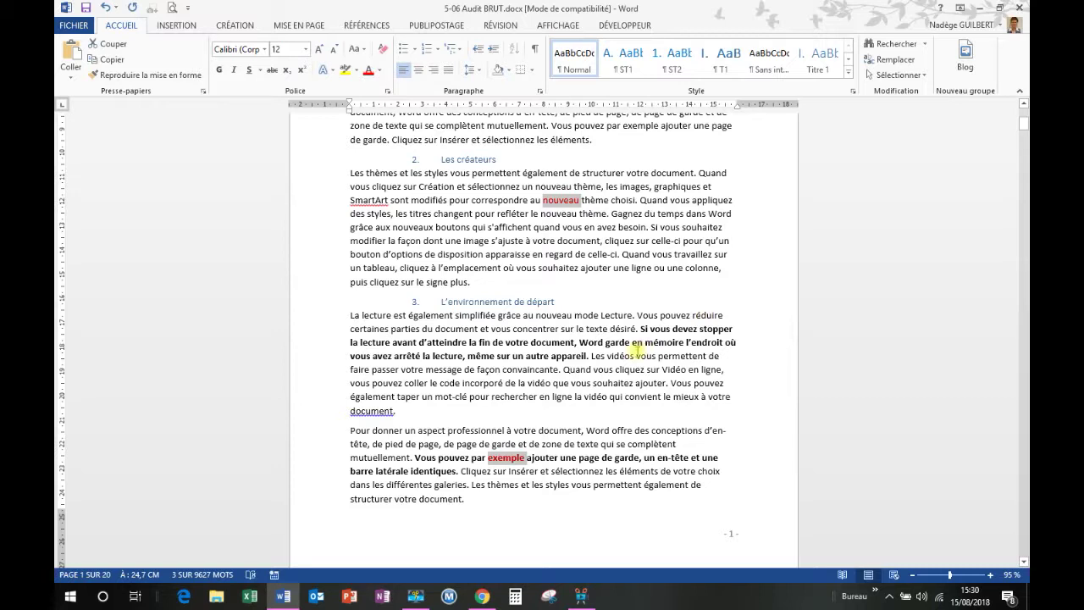
- Place the cursor in "correspondre" in the "Les créateurs" paragraph and move it to the start and end of that line
key("ctrl+Home")
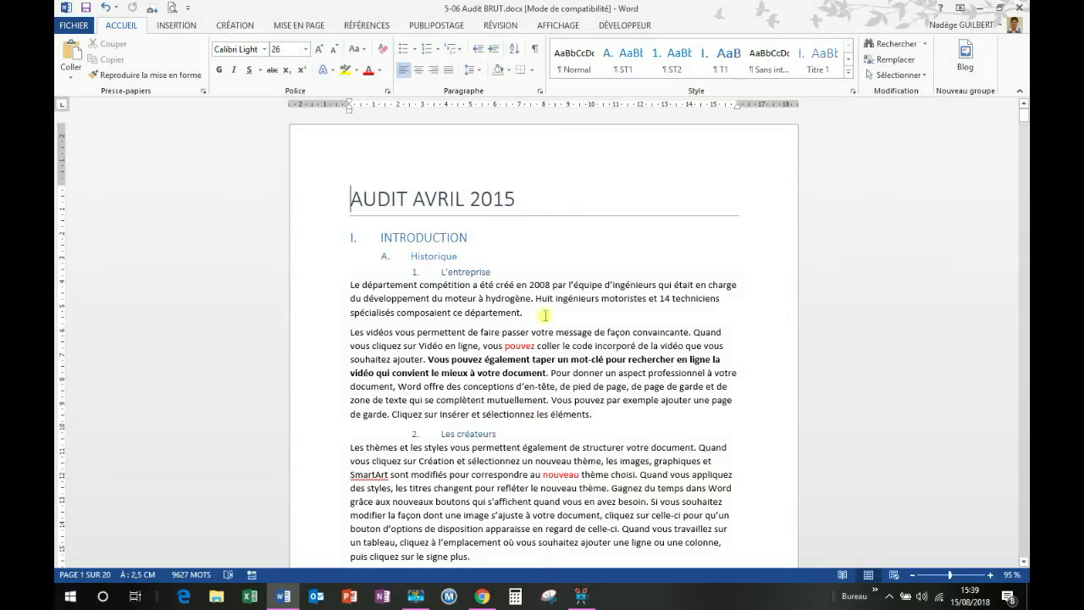
left_click(535, 360)
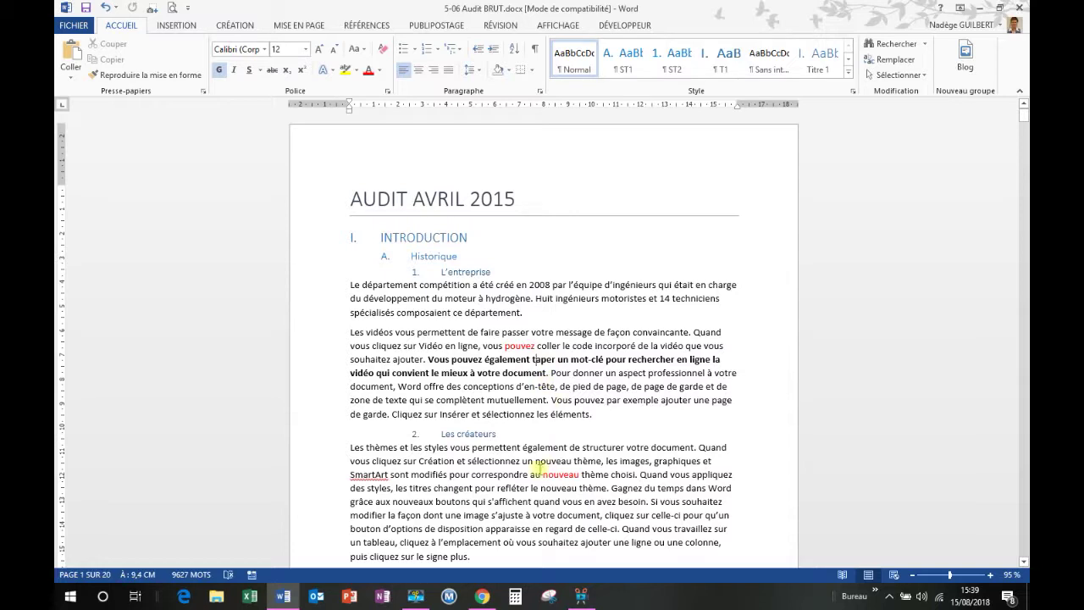
left_click(506, 475)
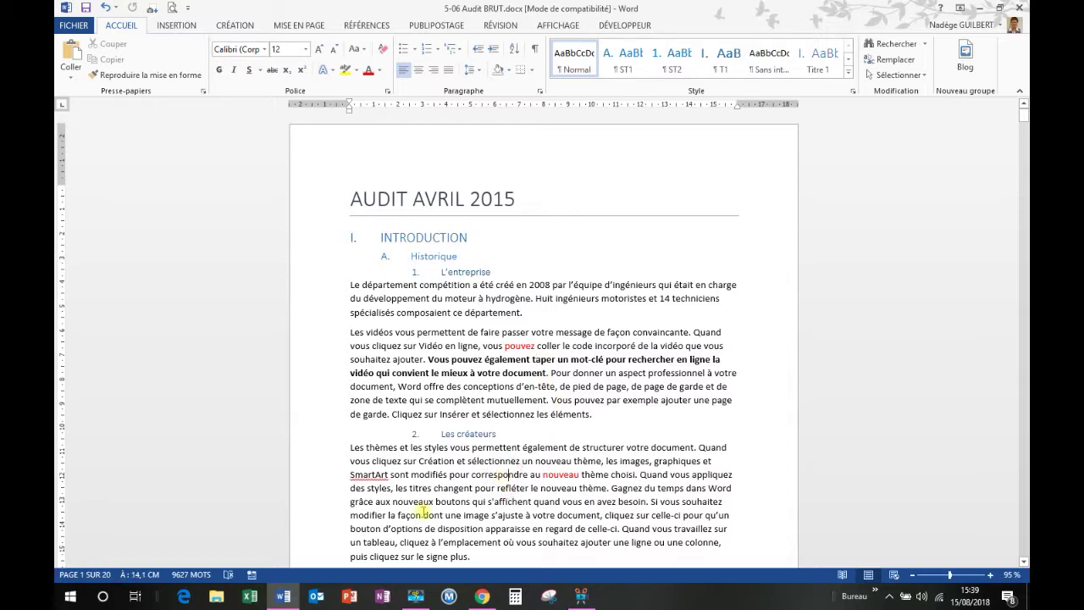
key("Home")
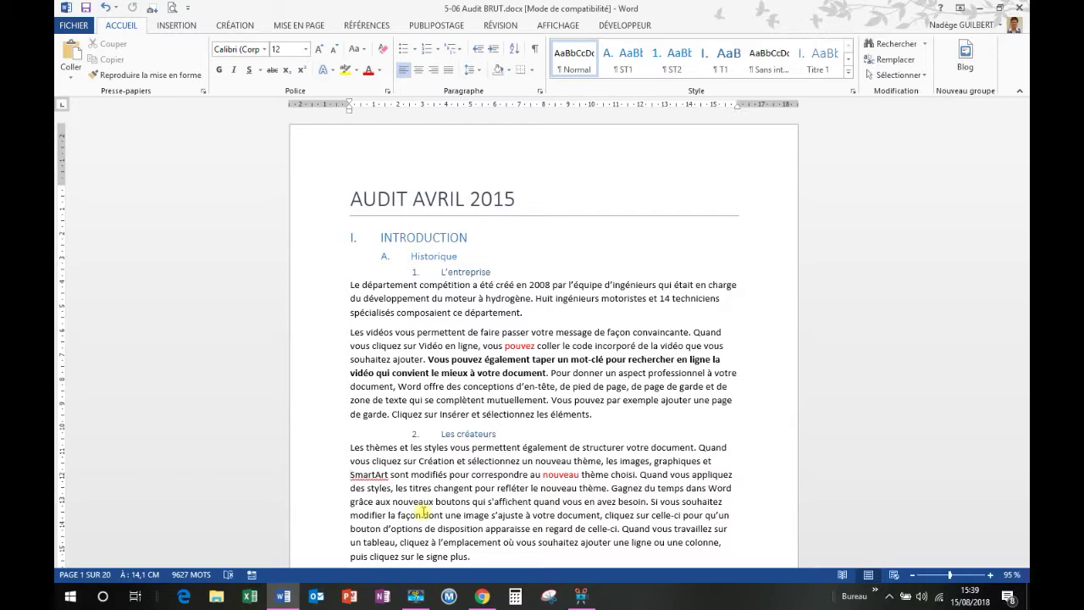
key("End")
- Move the cursor to the document's beginning, jump to its very end, and return to the beginning
key("ctrl+Home")
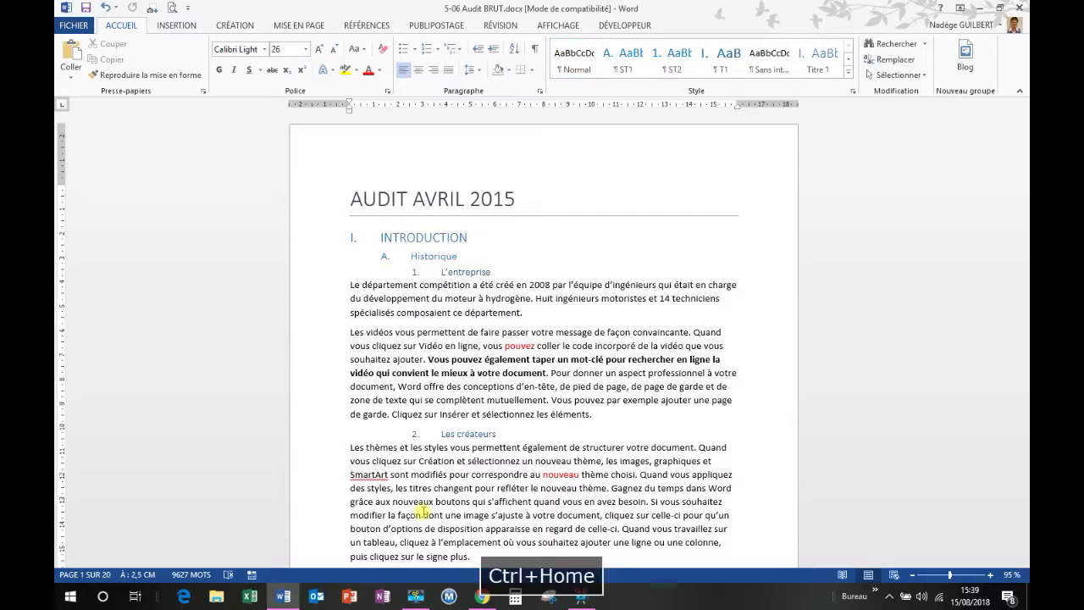
key("ctrl+End")
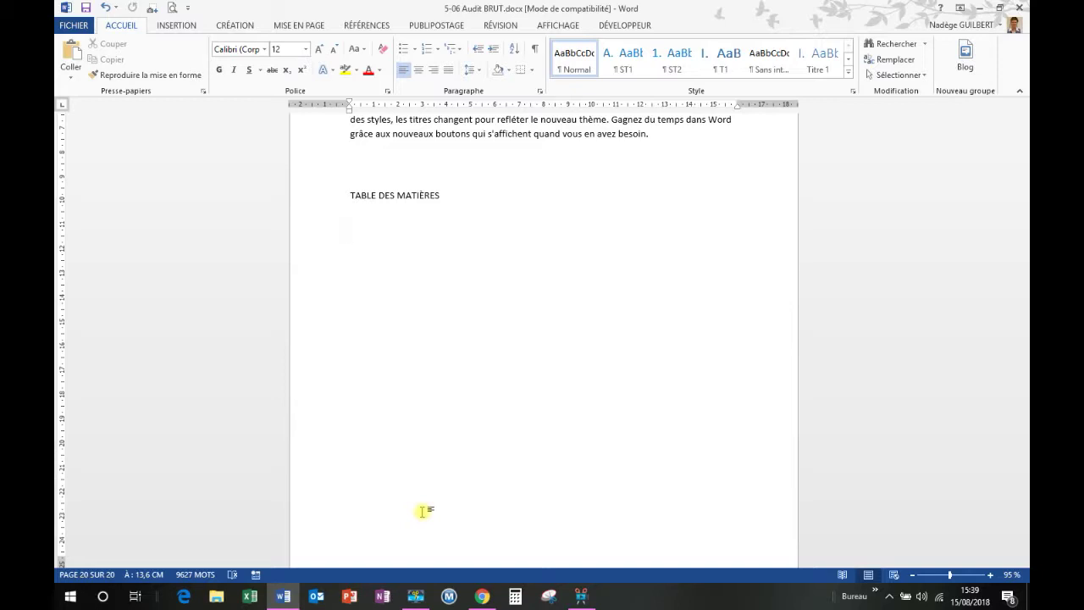
key("ctrl+Home")
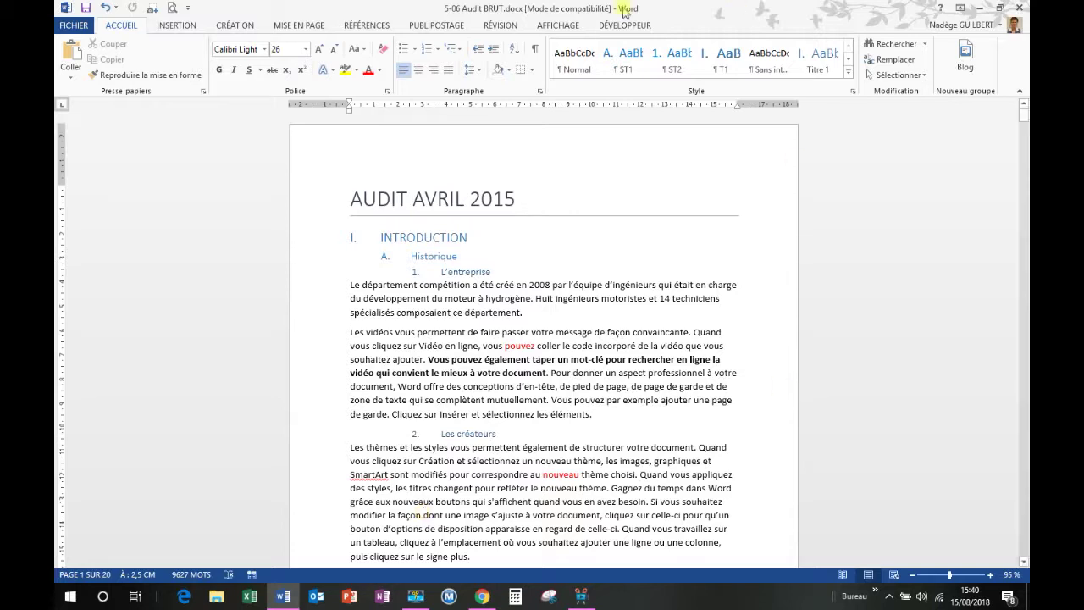
- Place the cursor in "souhaitez" and move it line by line, up and then down to the line starting "un tableau, cliquez"
left_click(387, 359)
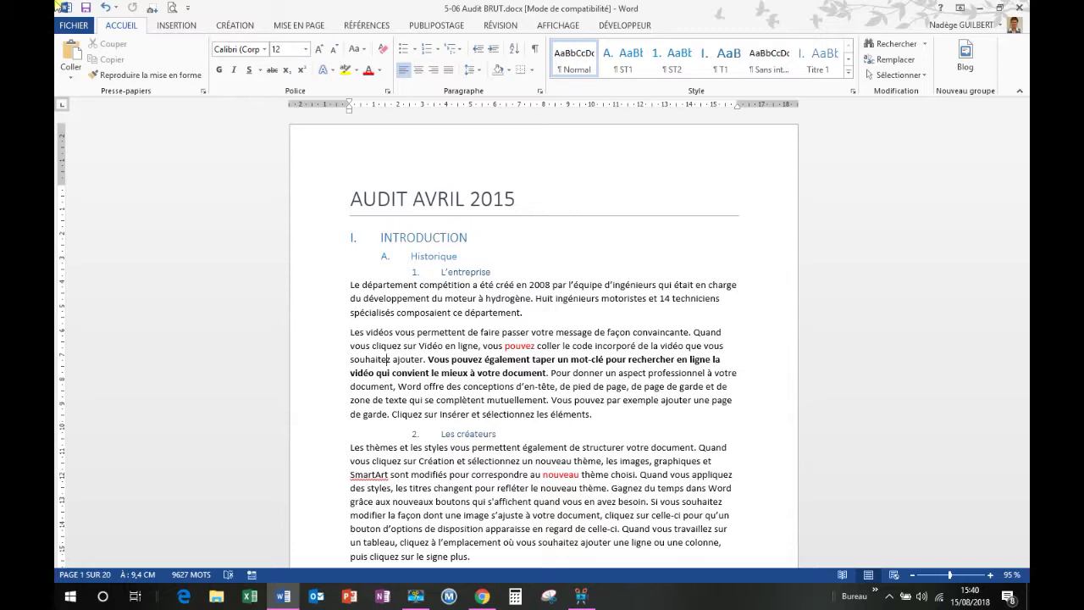
key("Up")
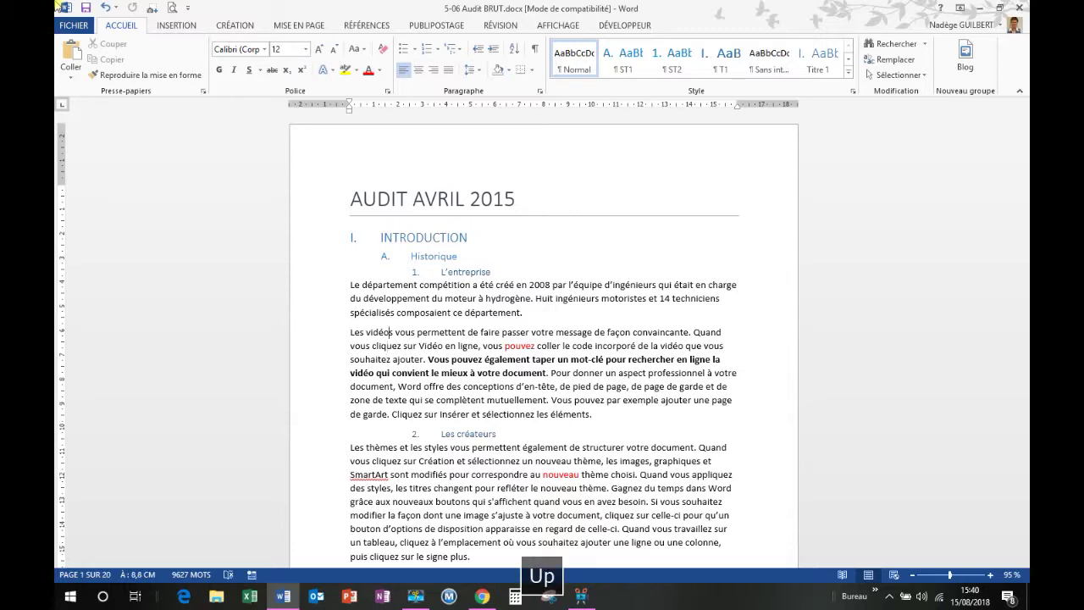
key("Up")
key("Down")
key("Down")
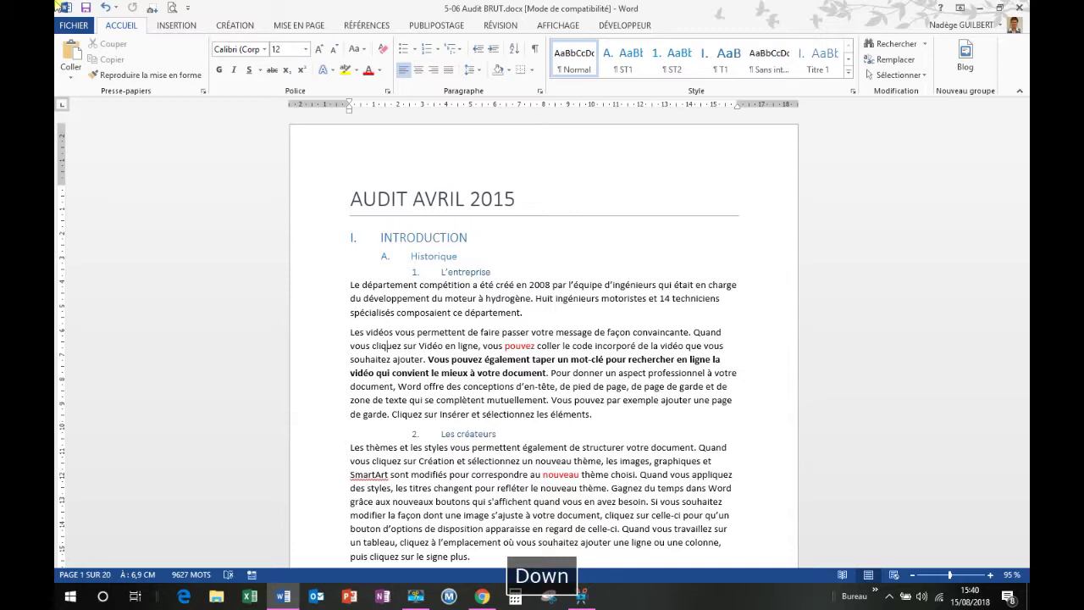
key("Down")
key("Down")
key("Down")
key("Down")
key("Down")
key("Down")
key("Down")
key("Down")
key("Down")
key("Down")
key("Down")
key("Down")
key("Down")
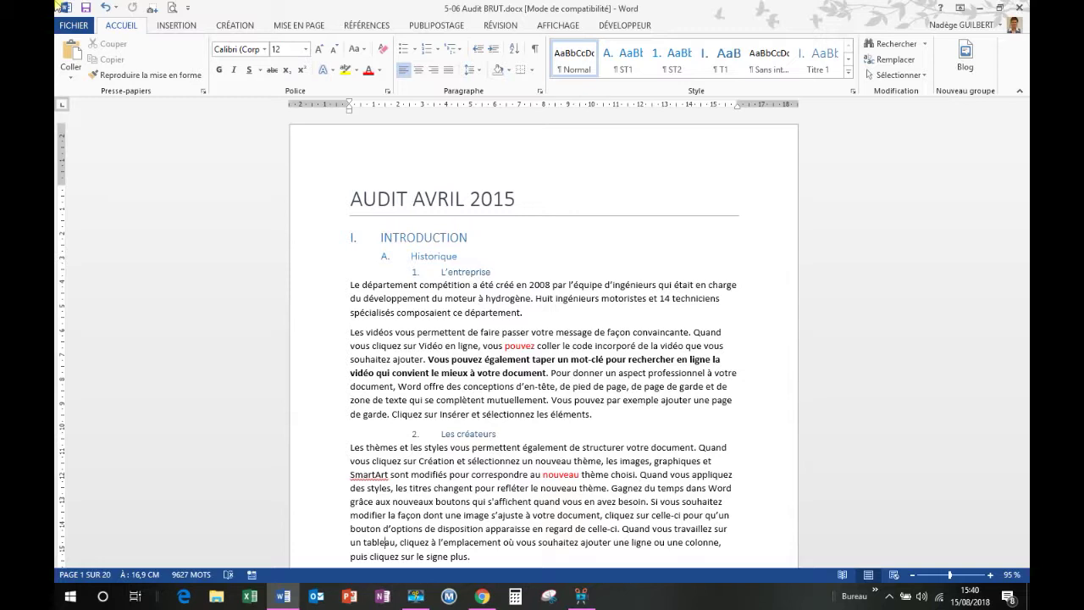
- Move the cursor up paragraph by paragraph to the heading "L'entreprise"
key("ctrl+Up")
key("ctrl+Up")
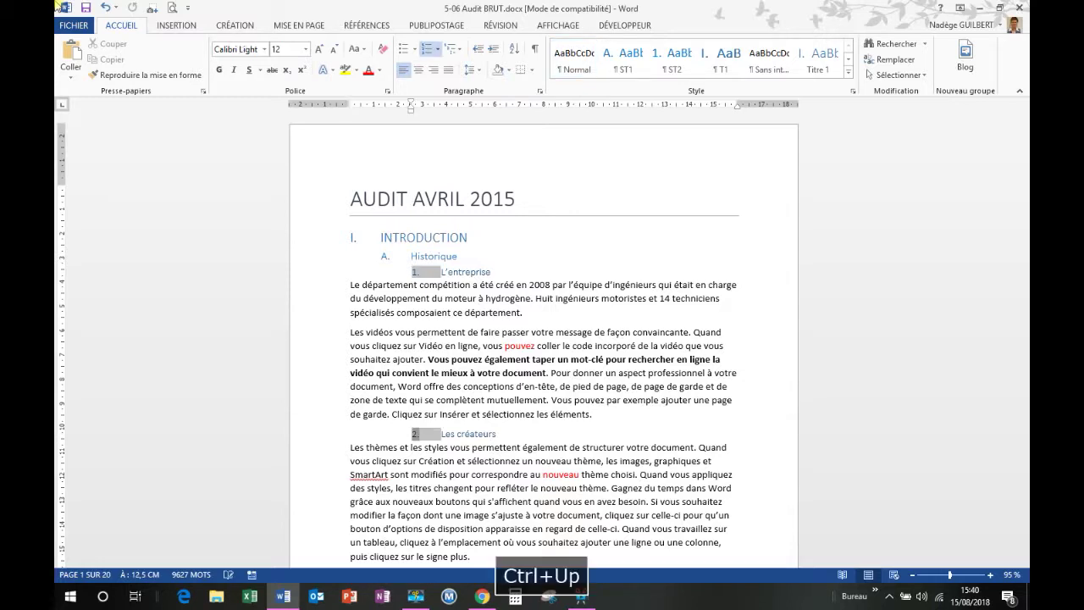
key("ctrl+Up")
key("ctrl+Up")
key("ctrl+Up")
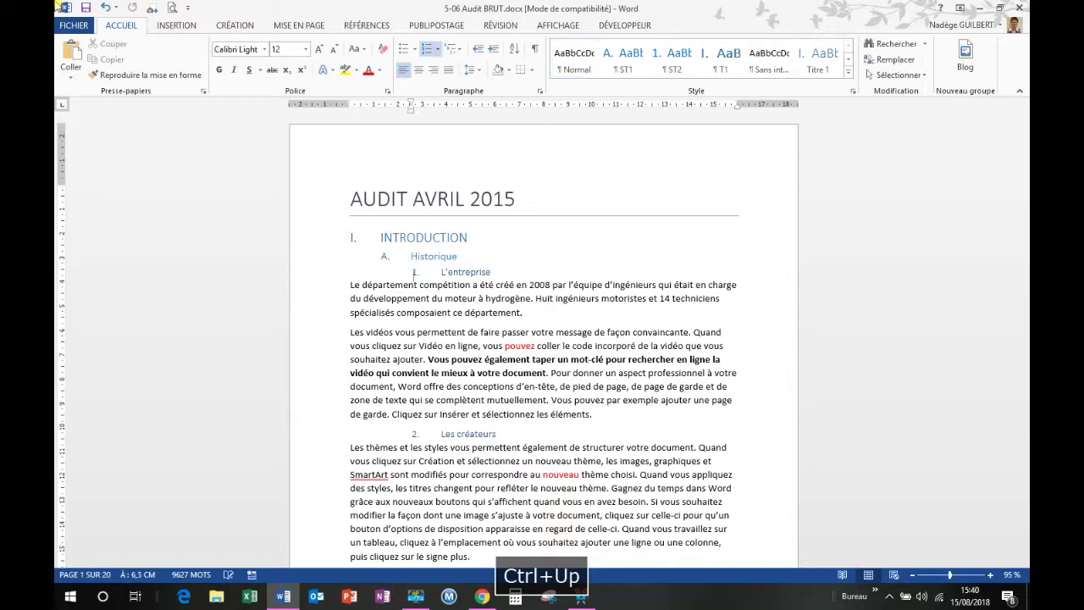
- Move the cursor down paragraph by paragraph from "L'entreprise" to beyond the "France" heading on page 2
key("ctrl+Down")
key("ctrl+Down")
key("ctrl+Down")
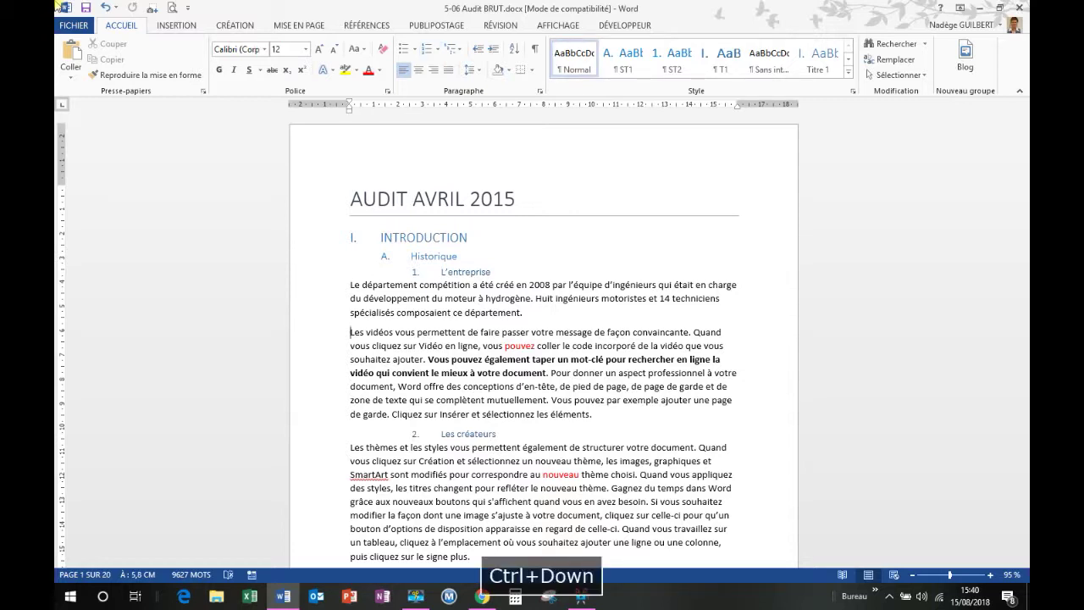
key("ctrl+Down")
key("ctrl+Down")
key("ctrl+Down")
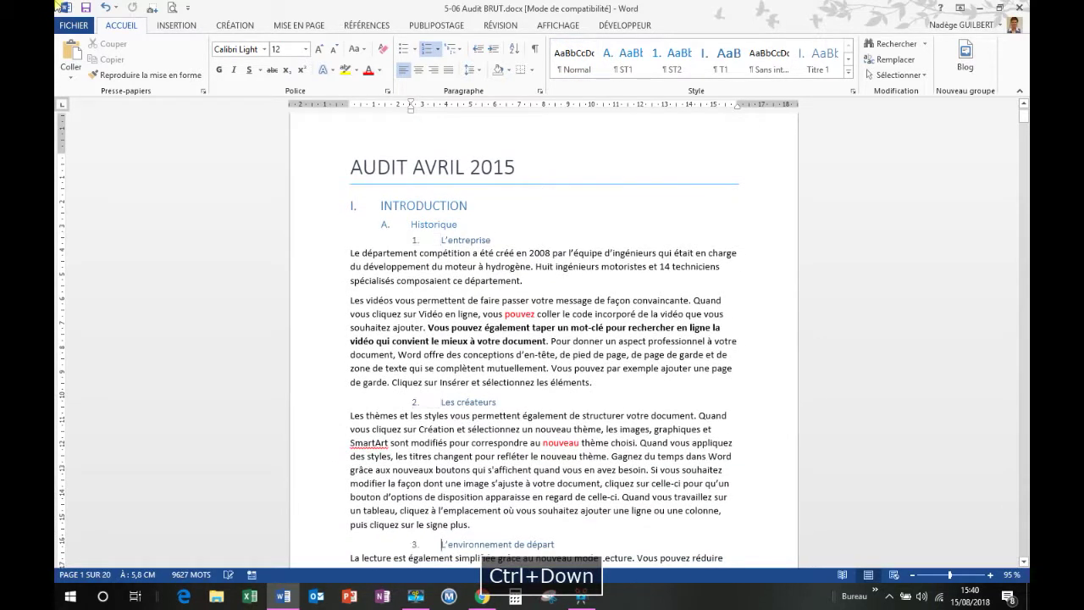
key("ctrl+Down")
key("ctrl+Down")
key("ctrl+Down")
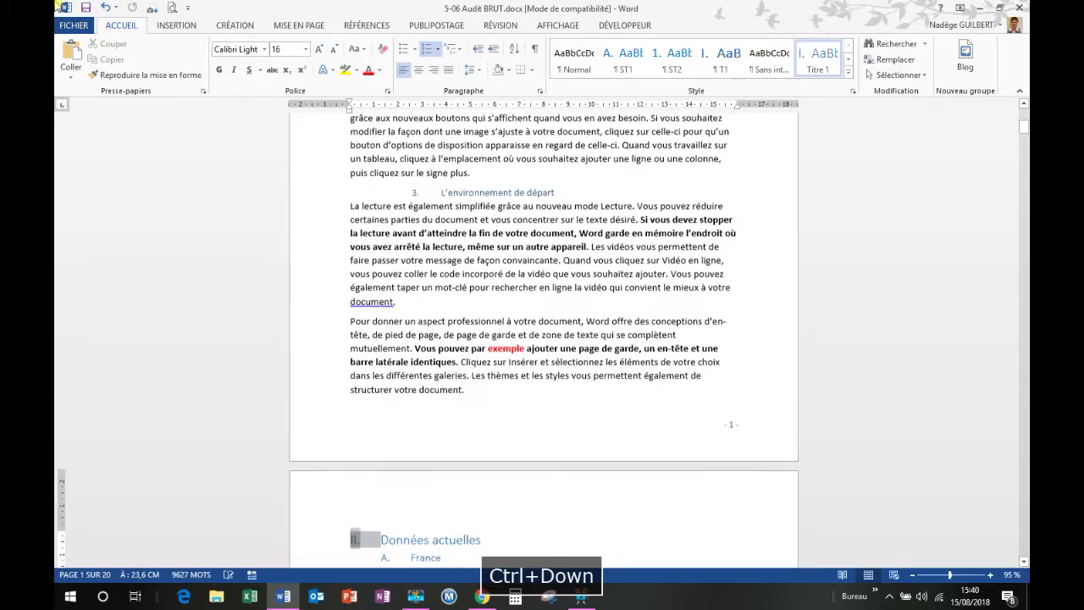
key("ctrl+Down")
key("ctrl+Down")
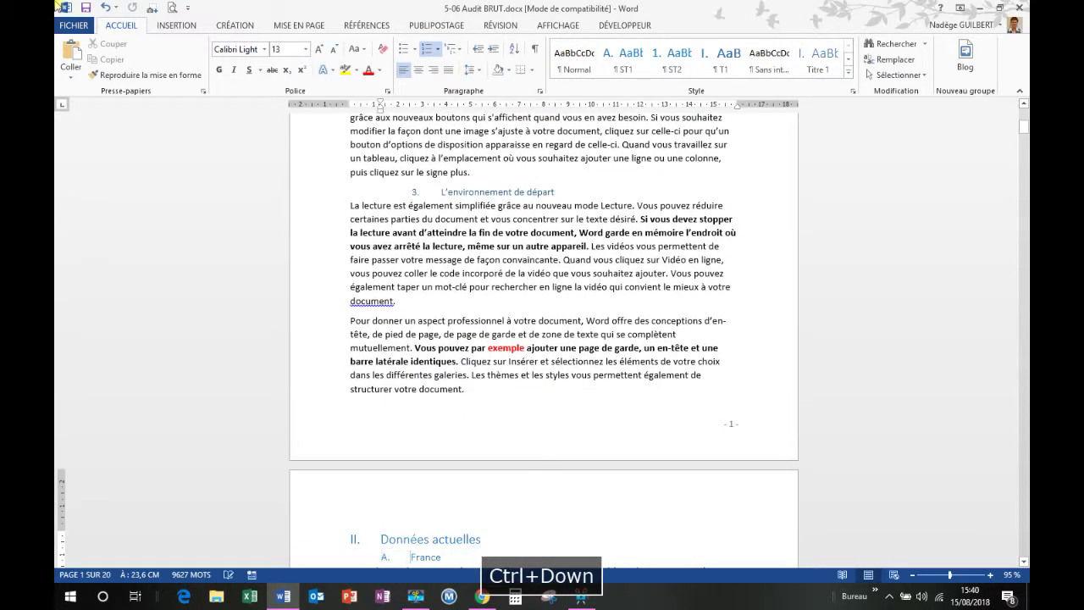
key("ctrl+Down")
key("ctrl+Down")
key("ctrl+Down")
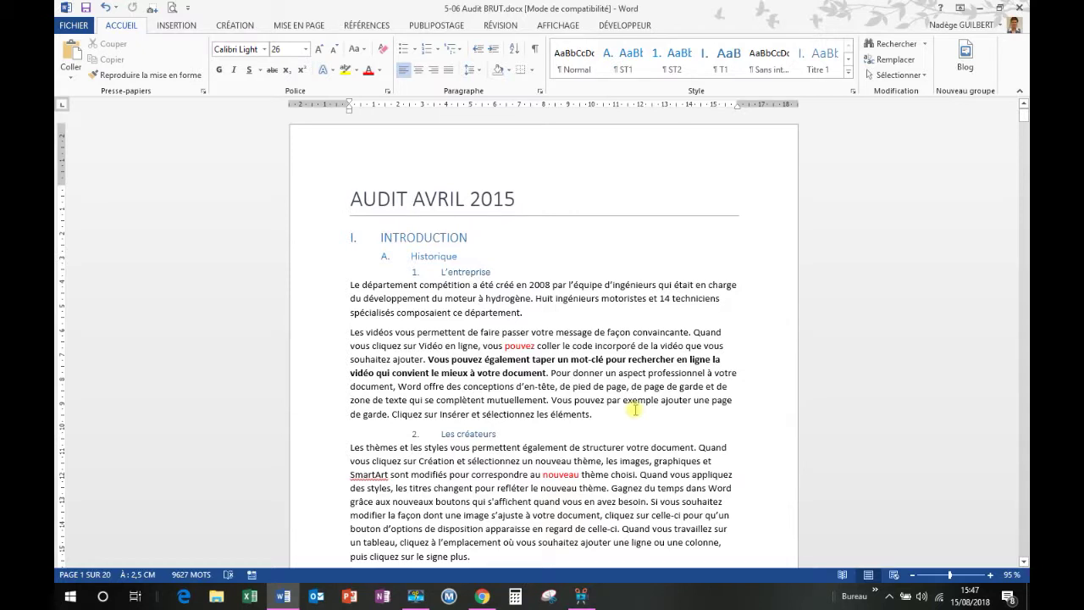
- Open the Go To dialog, view its find and replace options, and return to the Go To options
key("F5")
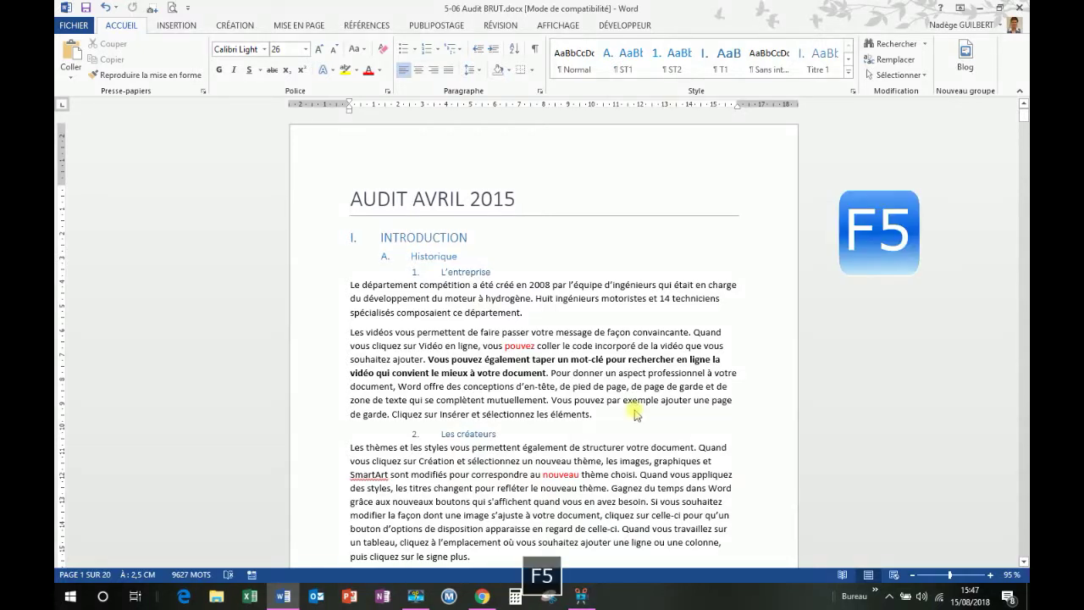
scroll(410, 390, "up", 2)
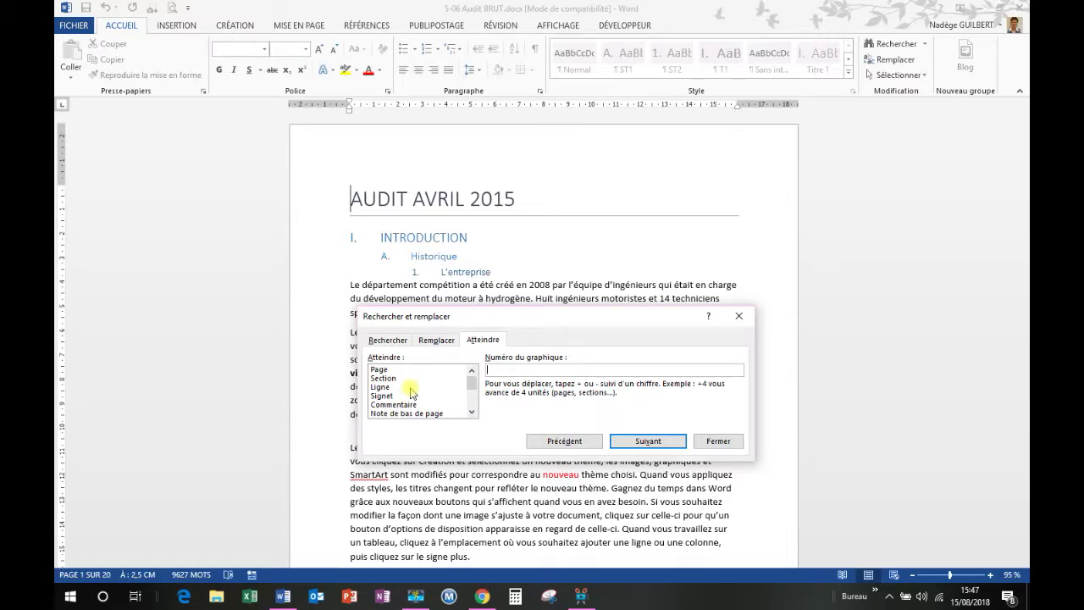
left_click(388, 340)
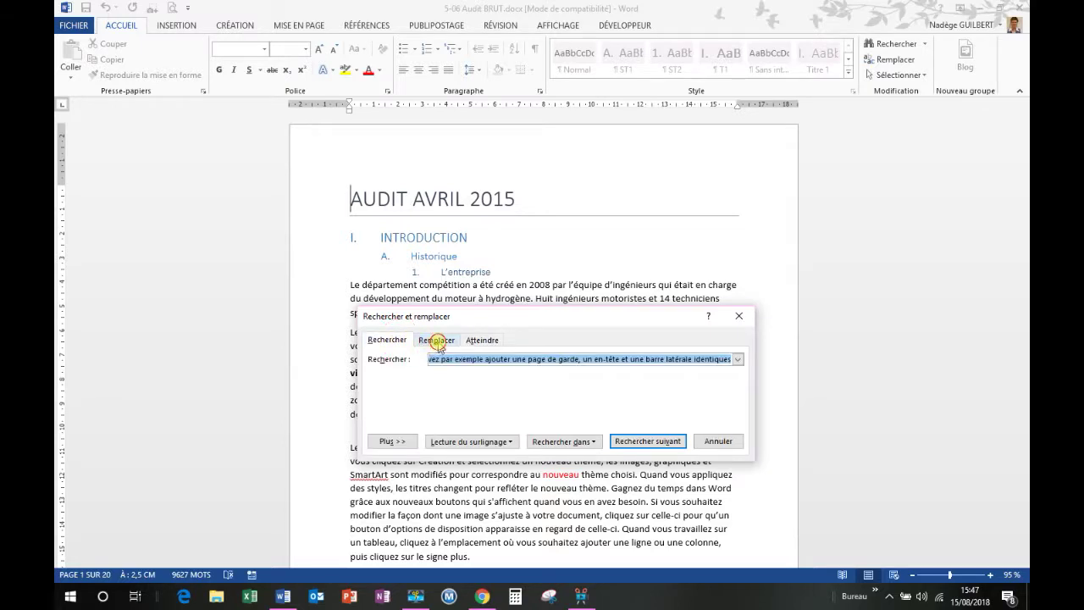
left_click(438, 340)
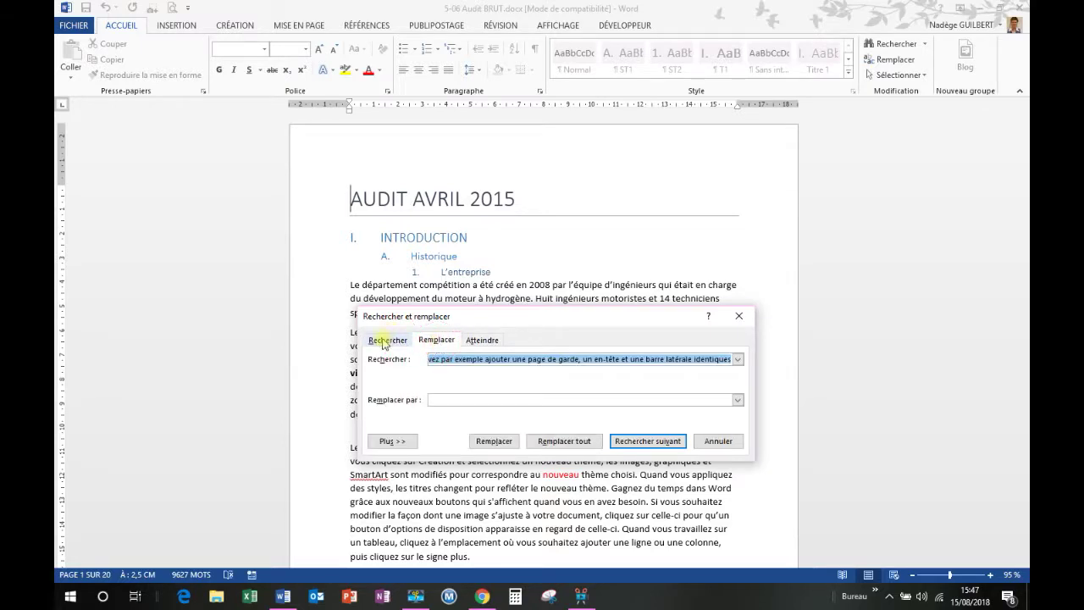
left_click(481, 341)
- Choose Page as the Go To target and jump to page 10
left_click(408, 369)
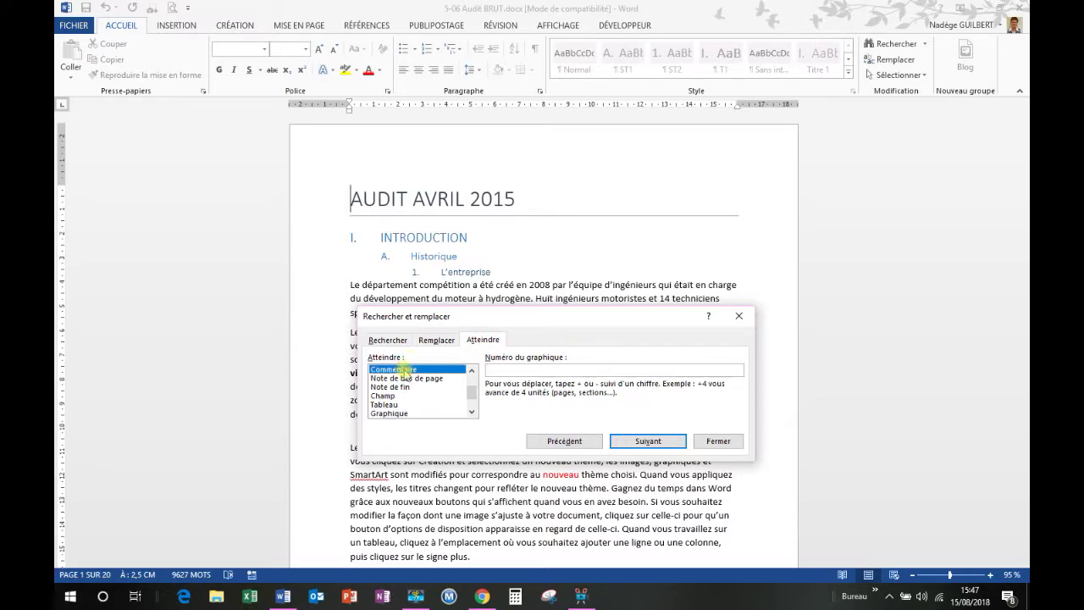
scroll(411, 375, "up", 2)
left_click(410, 370)
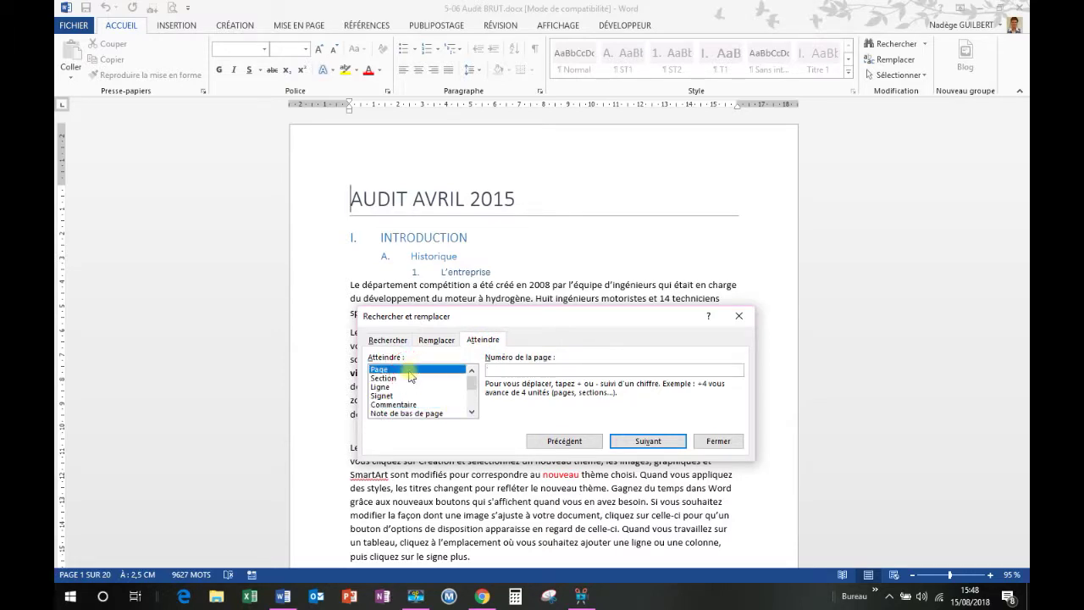
left_click(522, 370)
type("10")
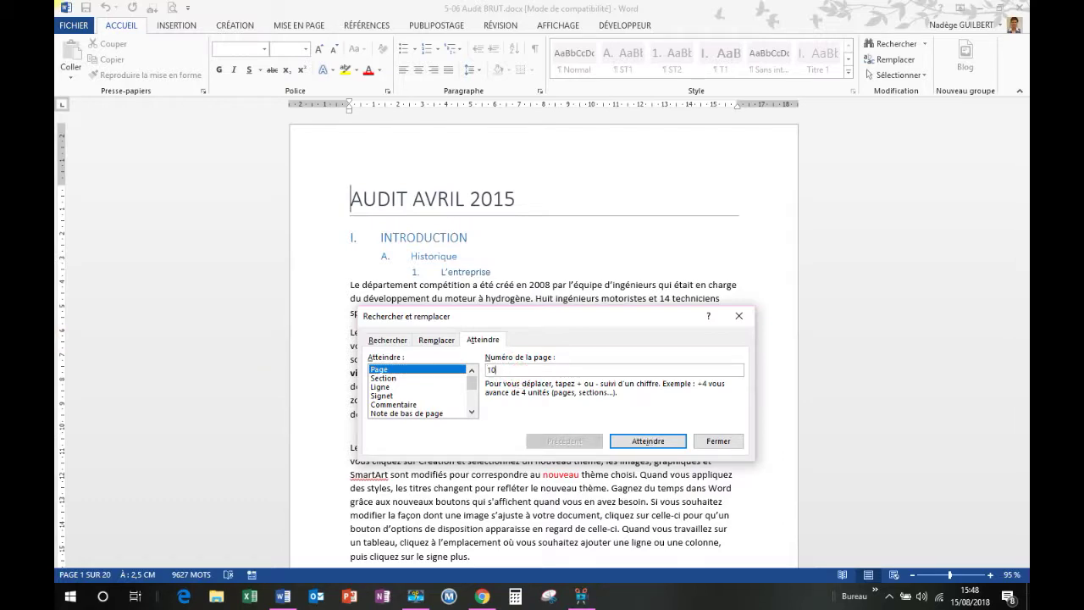
key("Return")
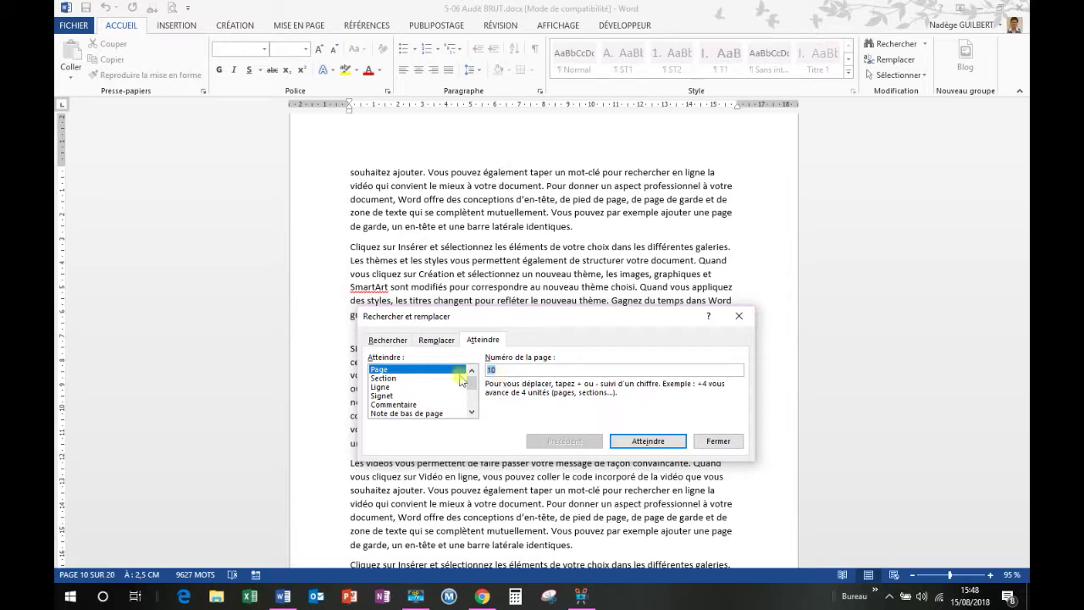
- Jump forward two pages twice with +2, and go back five pages with -5
type("+2")
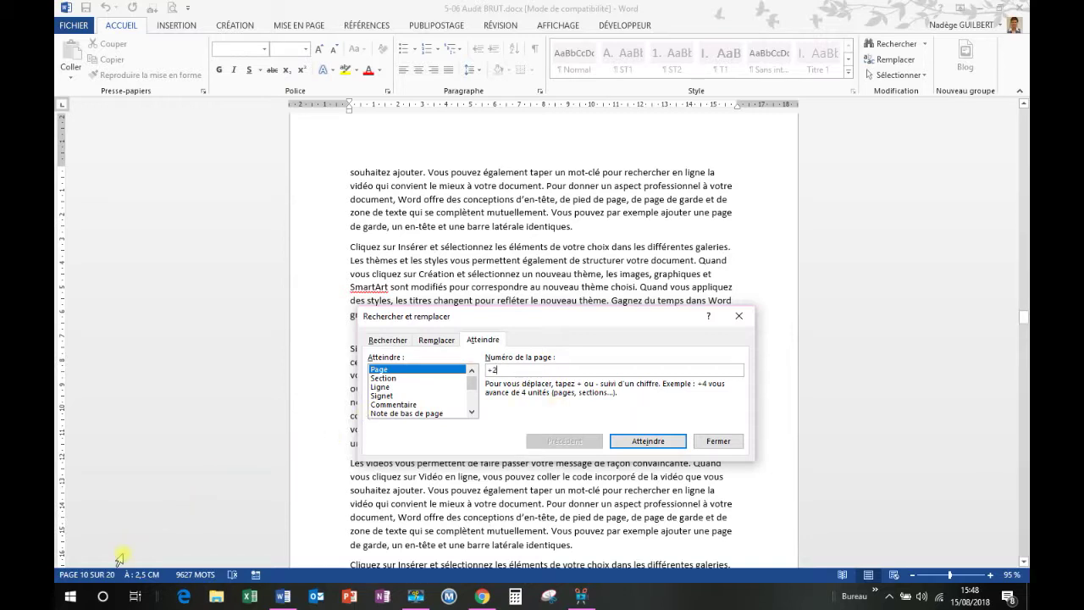
left_click(637, 434)
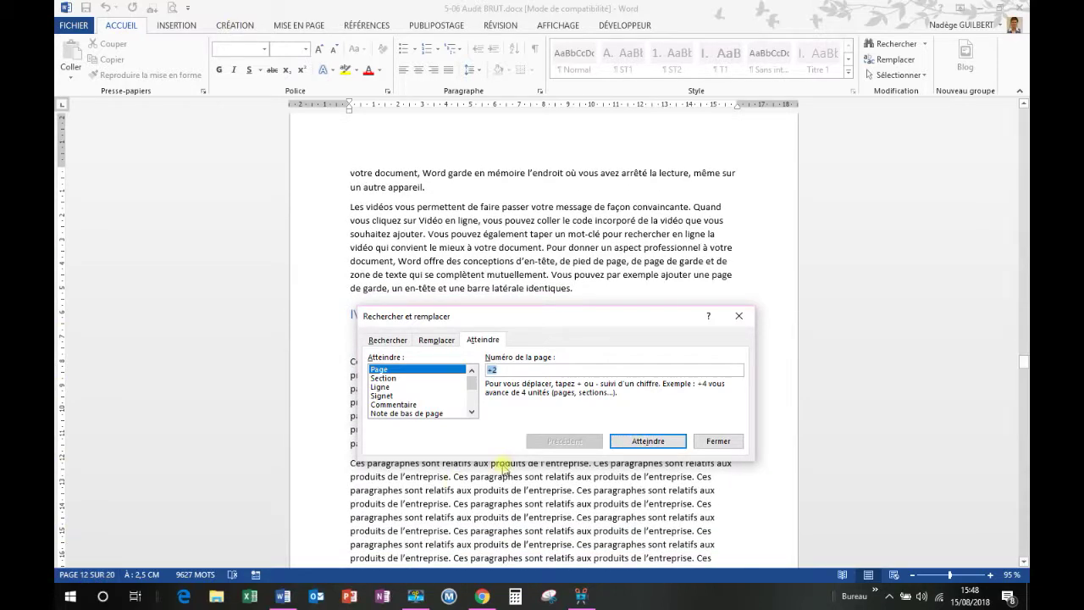
key("Return")
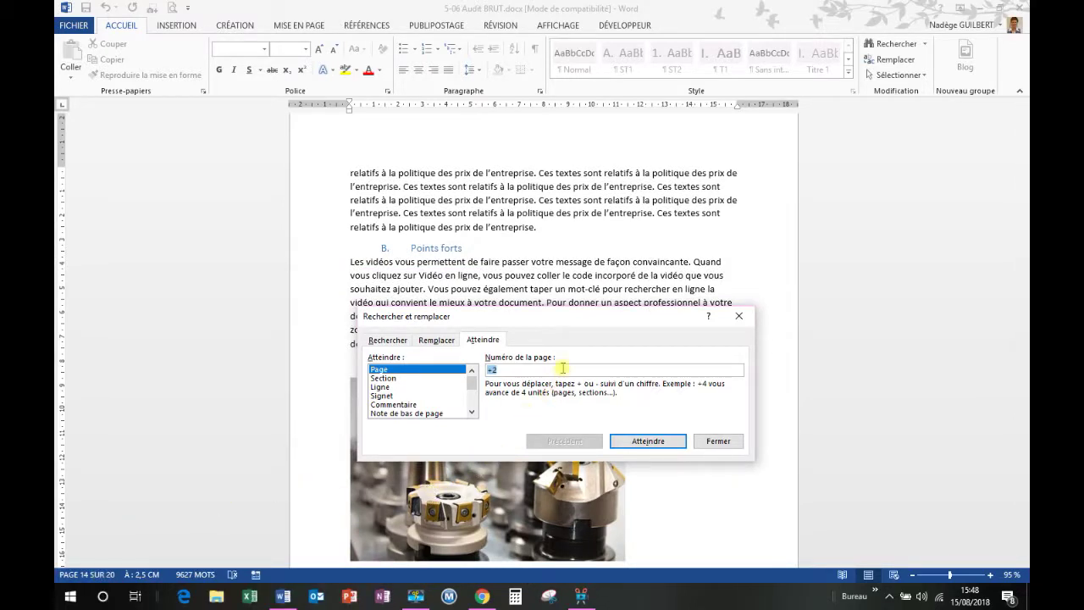
type("-5")
key("Return")
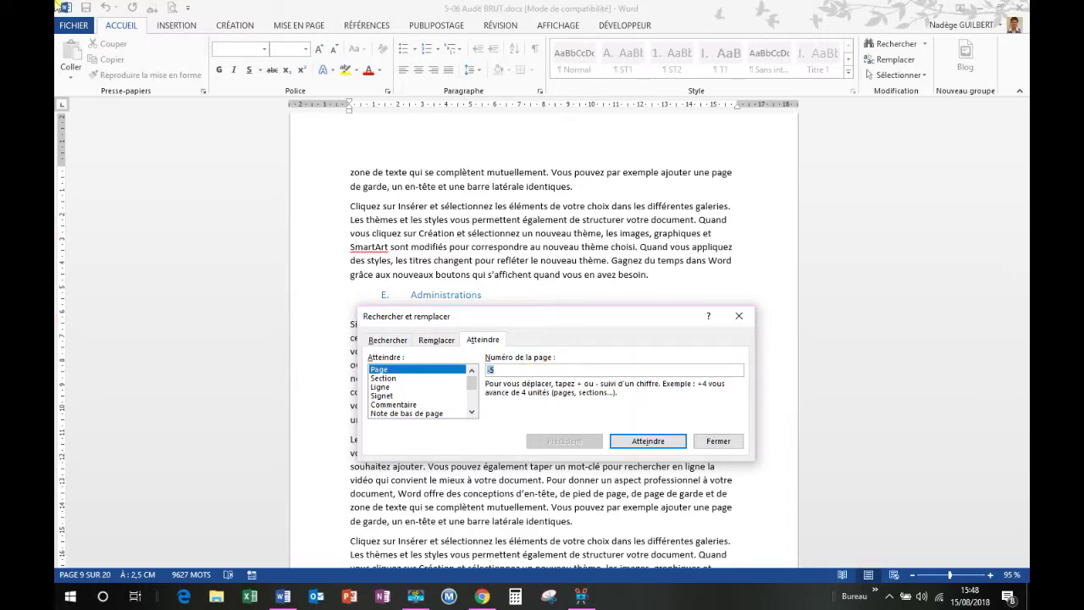
- Jump to 33% of the document and to 18% of it, keeping Page as the Go To target
type("33%")
key("Return")
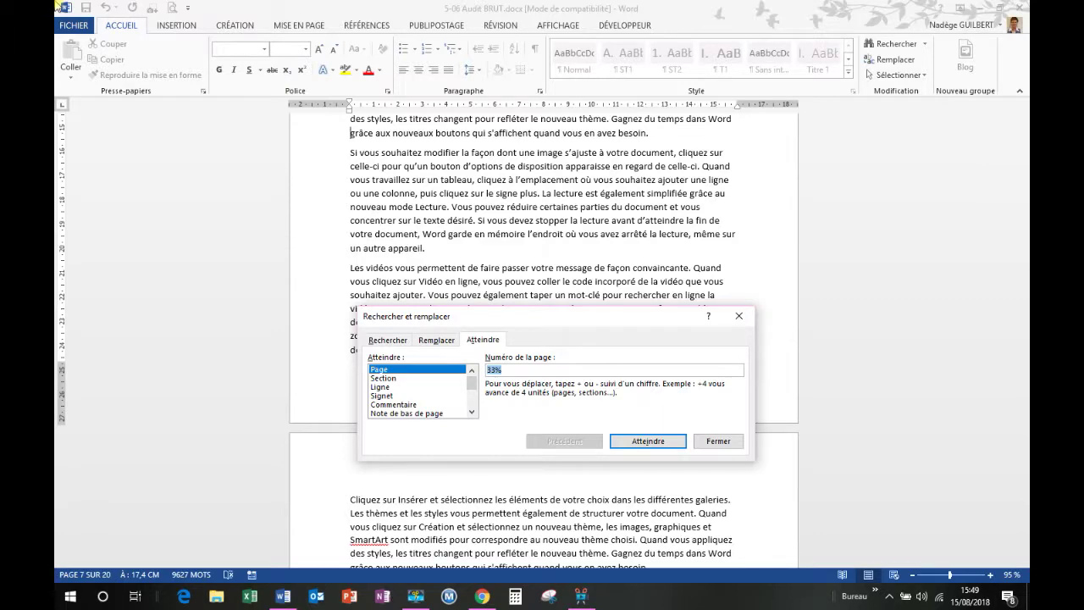
type("18%")
key("Return")
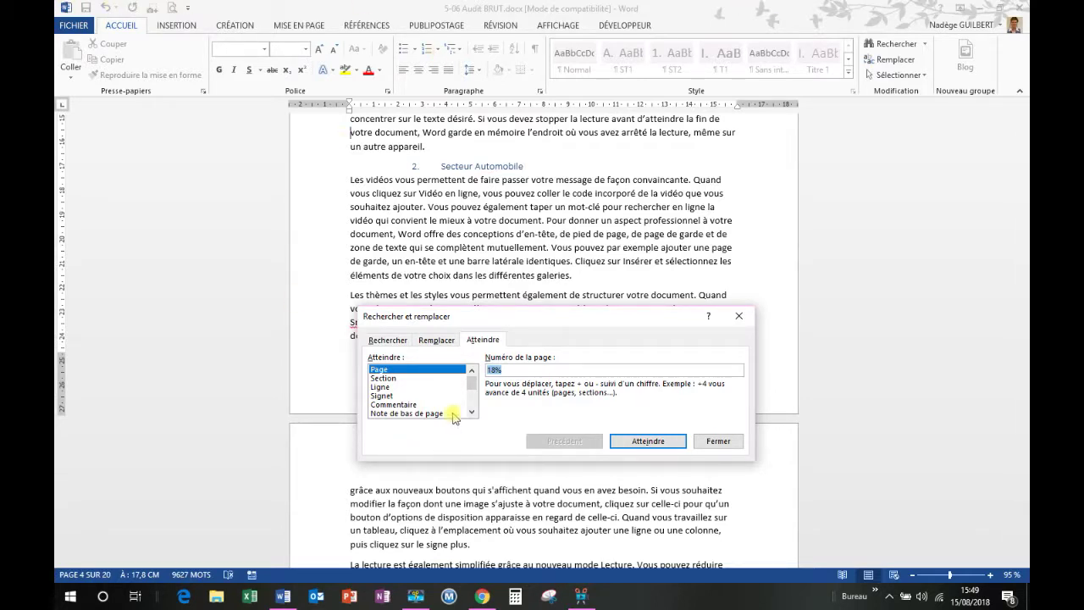
- Choose Signet as the Go To target and jump to the bookmark A_contrôler
left_click(382, 396)
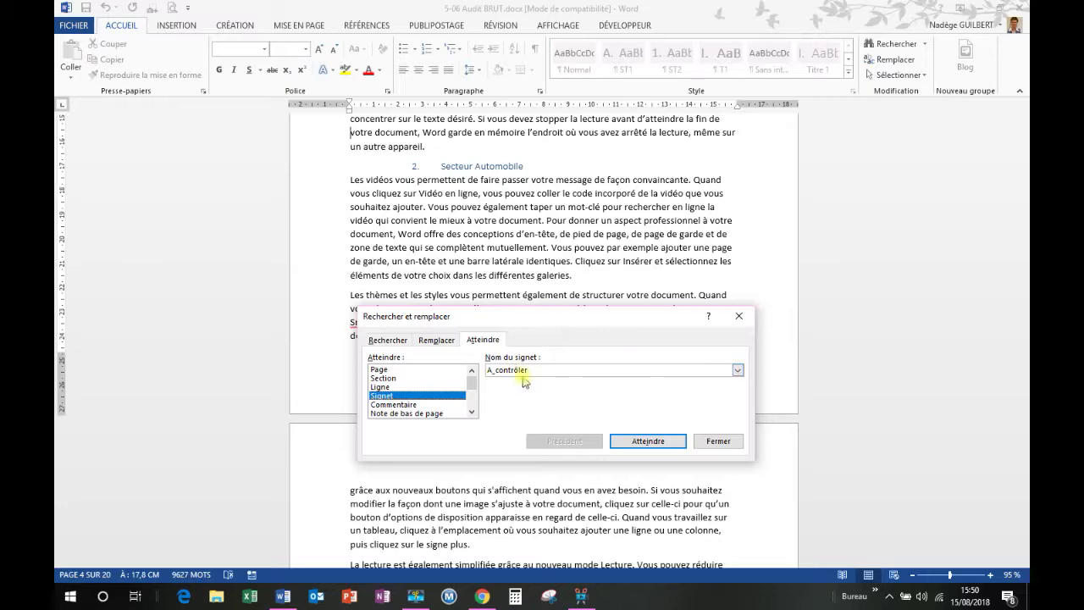
left_click(663, 447)
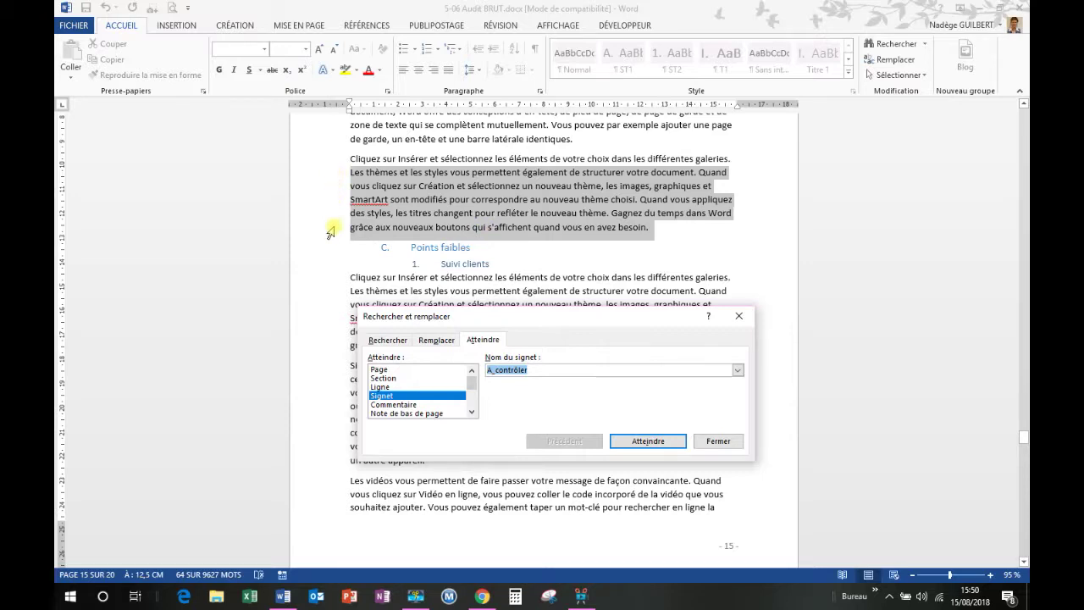
- Choose Tableau as the Go To target, try the next table, jump to table number 1, and clear the number
left_click(472, 414)
left_click(472, 414)
left_click(472, 413)
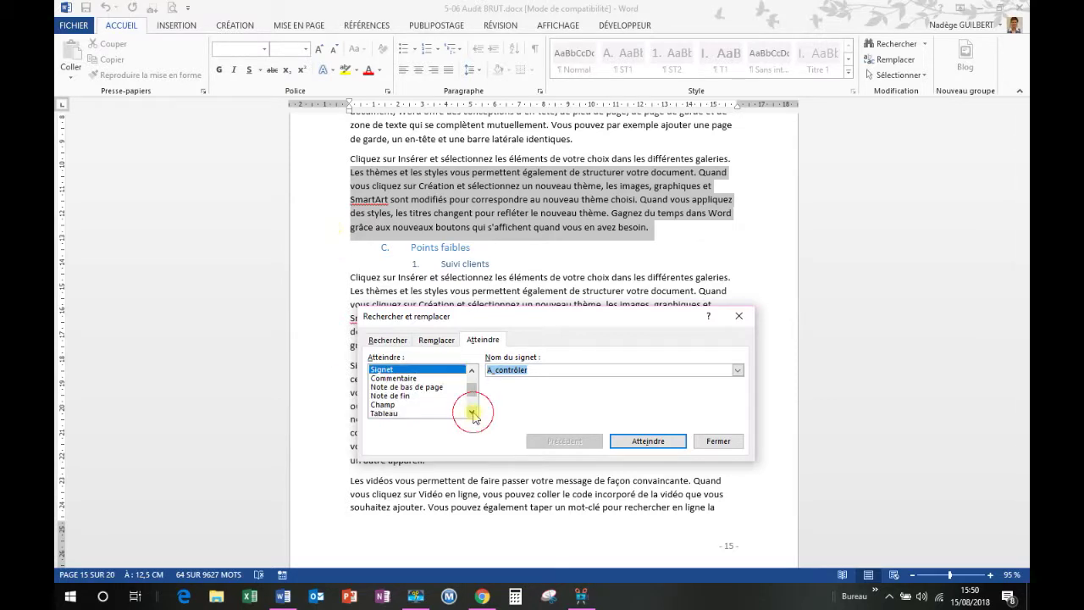
left_click(472, 413)
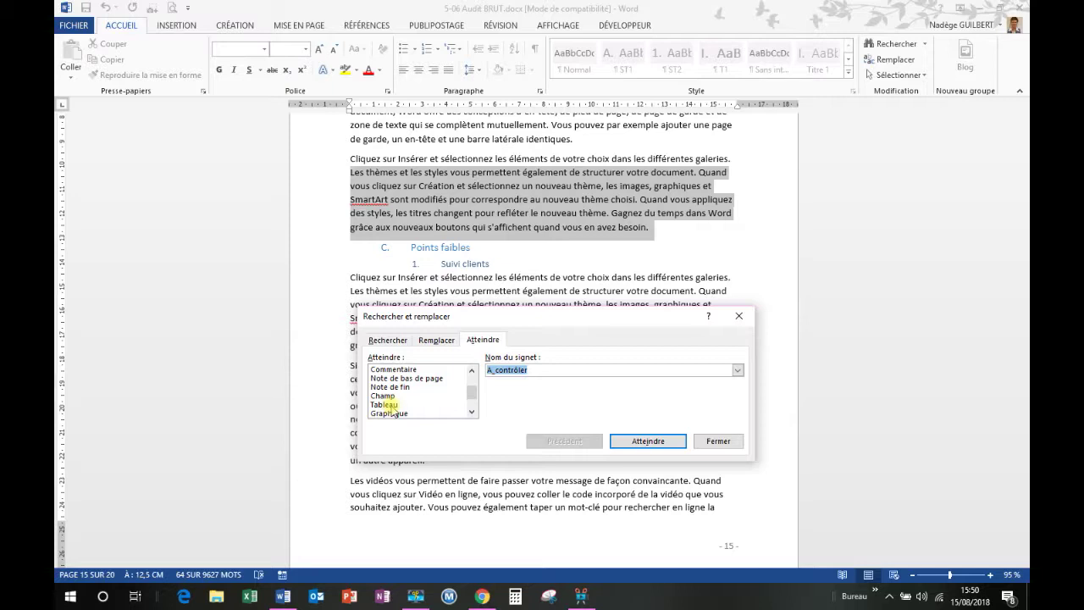
left_click(385, 405)
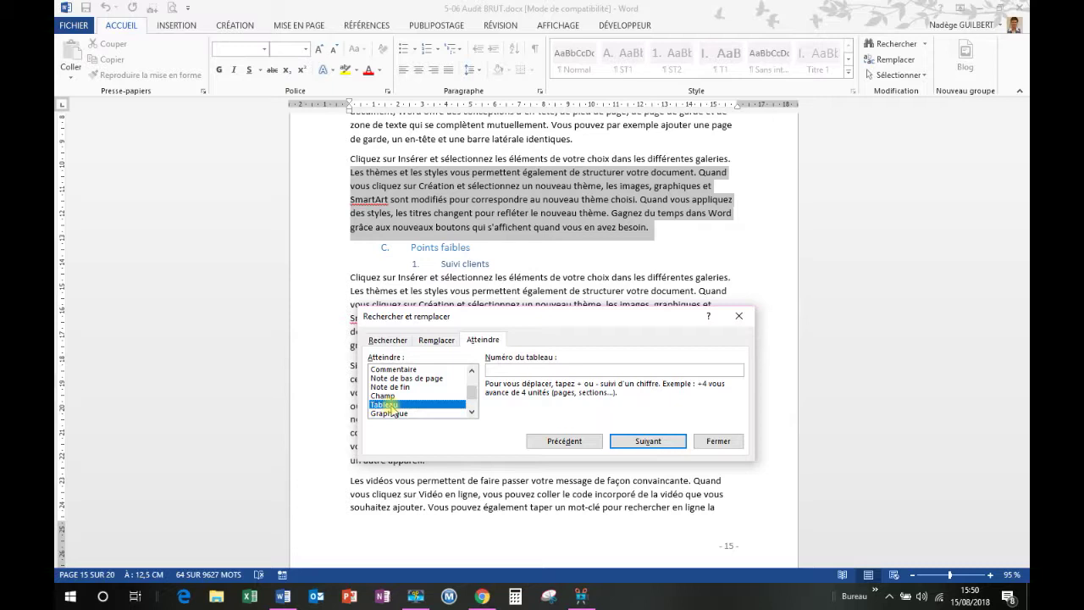
left_click(652, 442)
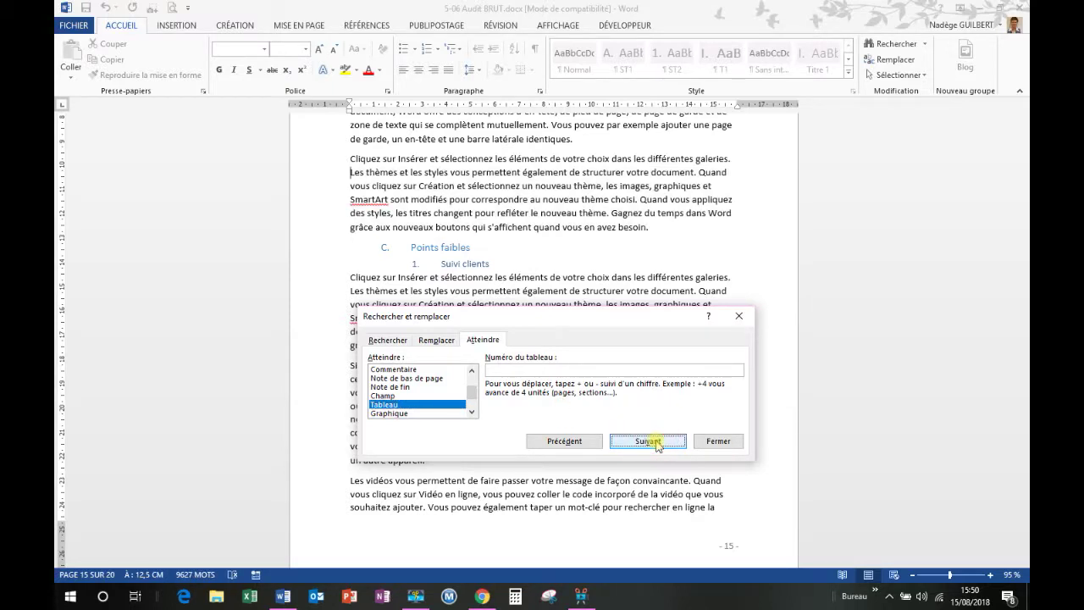
left_click(524, 370)
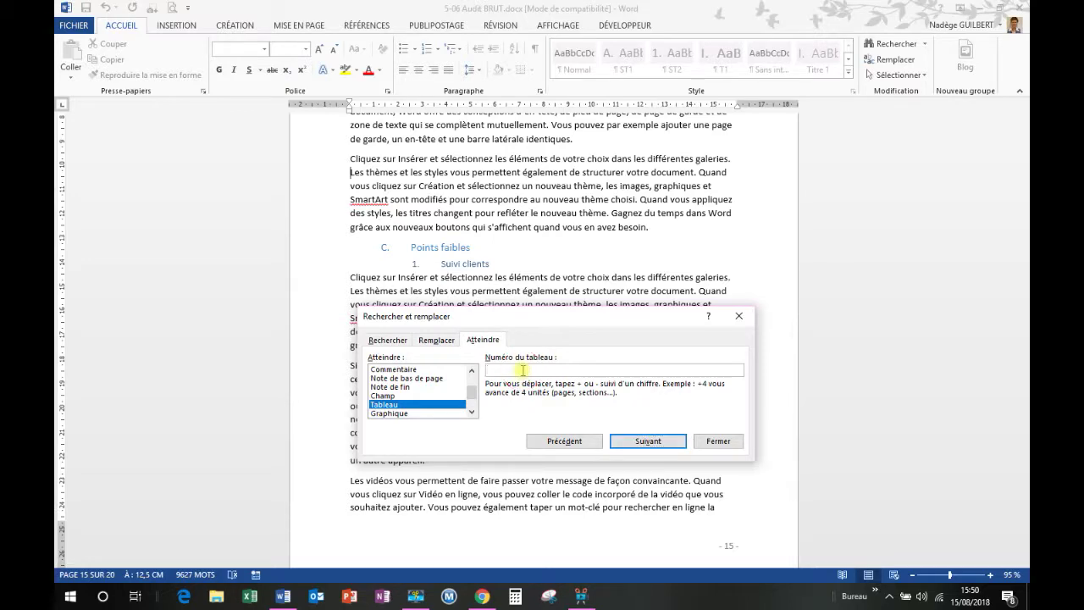
type("1")
key("Return")
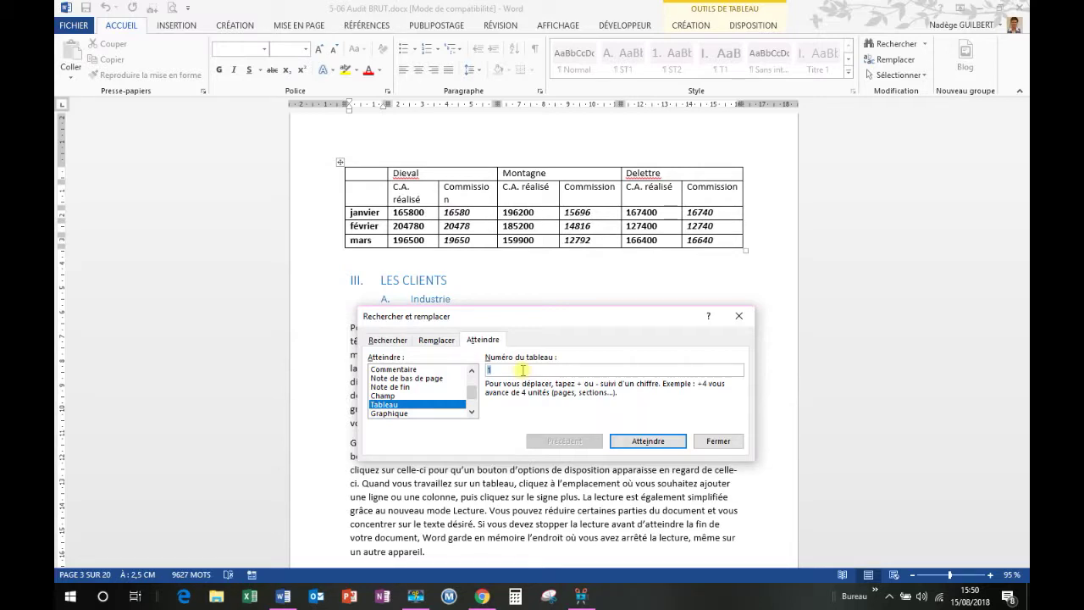
key("BackSpace")
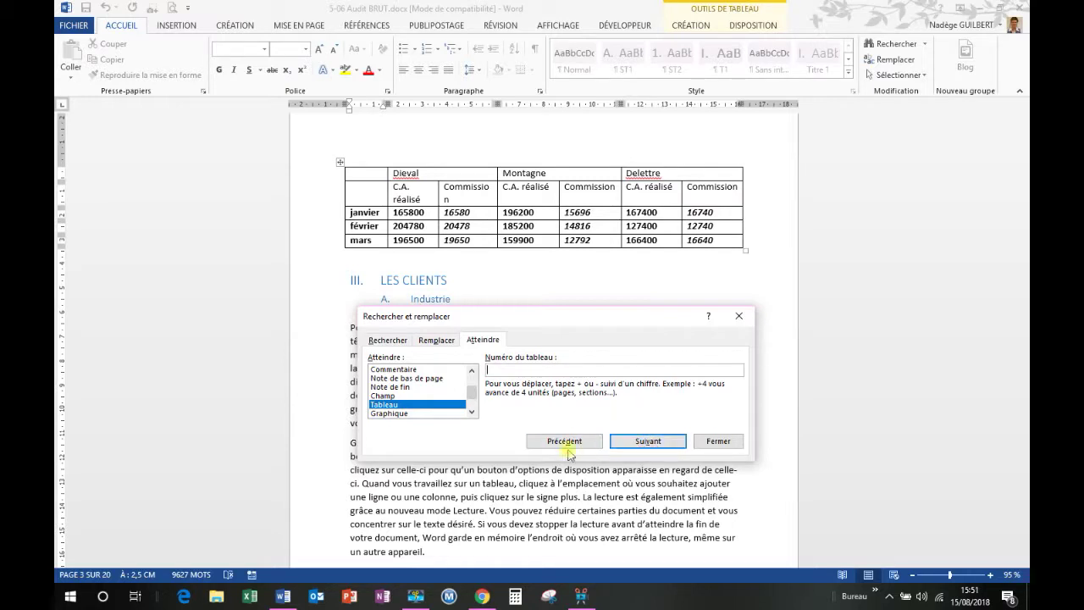
- Choose Graphique as the Go To target, advance through the next two graphics, and close the dialog
left_click(410, 416)
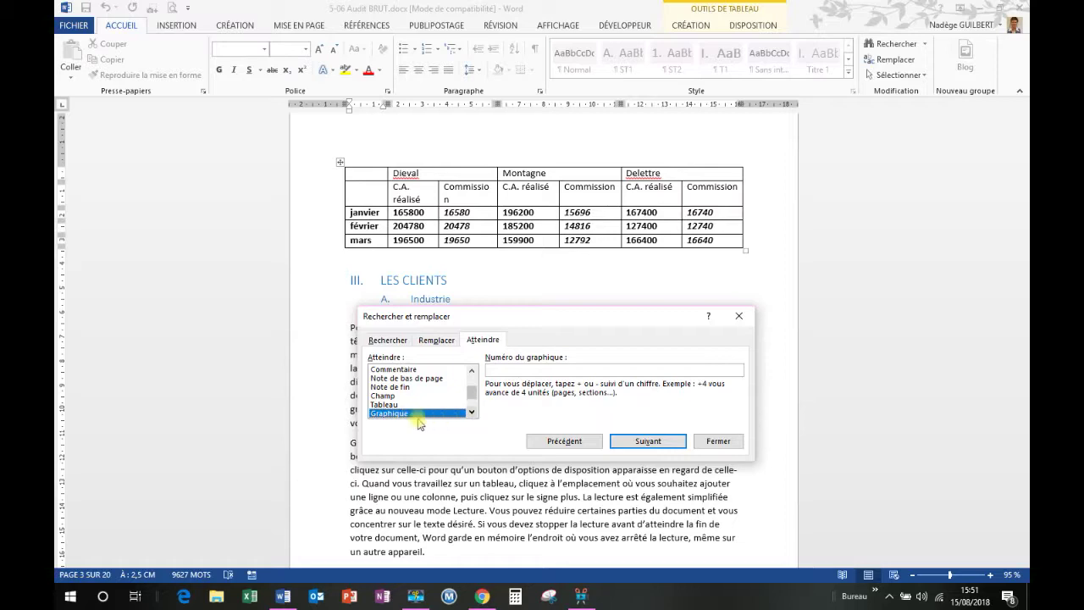
left_click(651, 441)
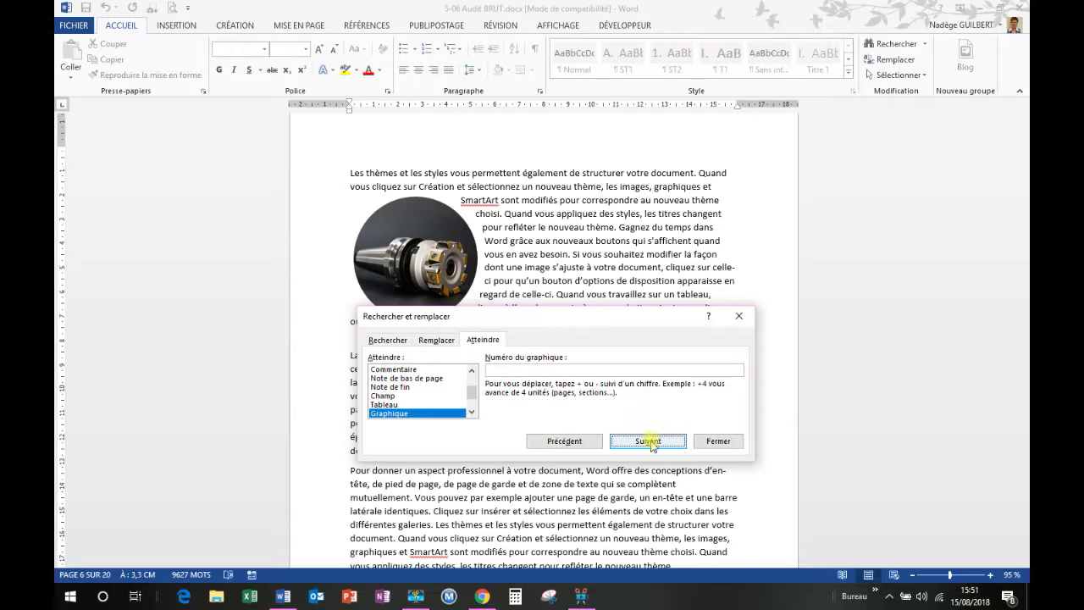
left_click(650, 442)
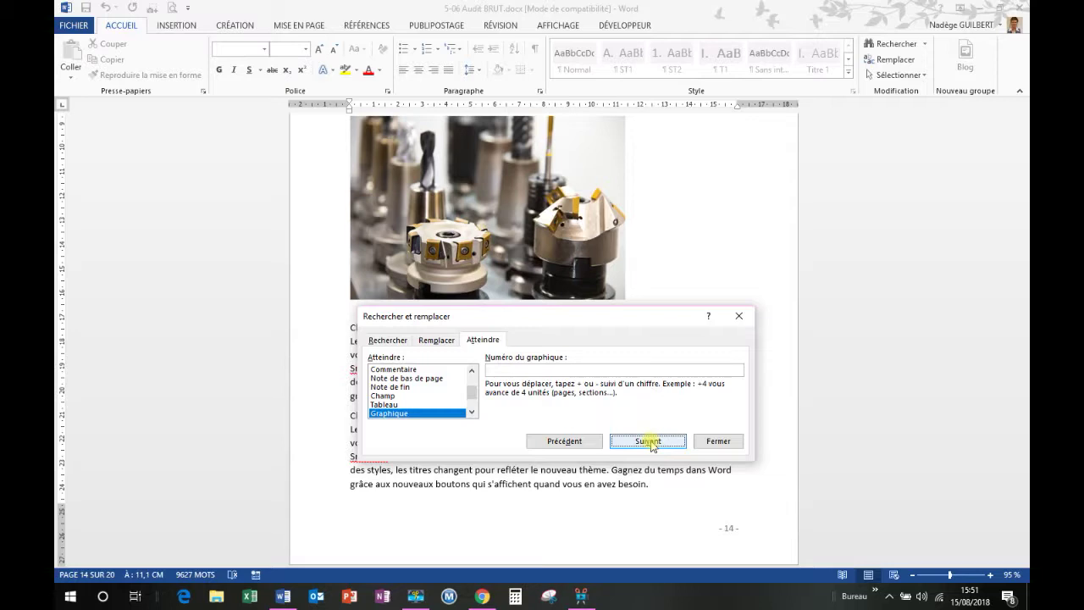
left_click(719, 442)
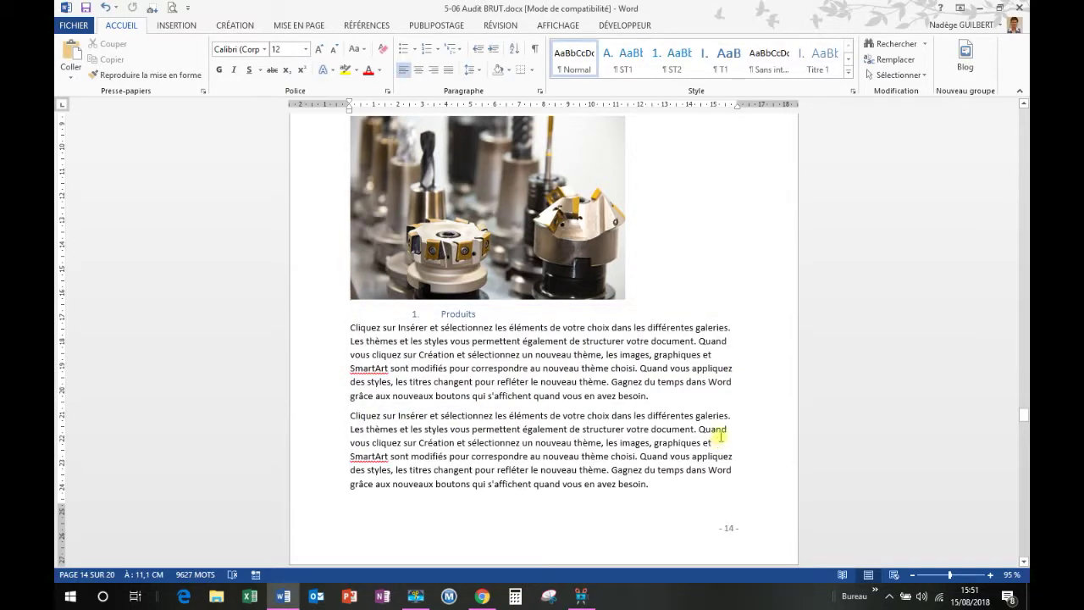
- Show the Navigation pane with page thumbnails, widen it to two columns, and browse the thumbnails
left_click(77, 579)
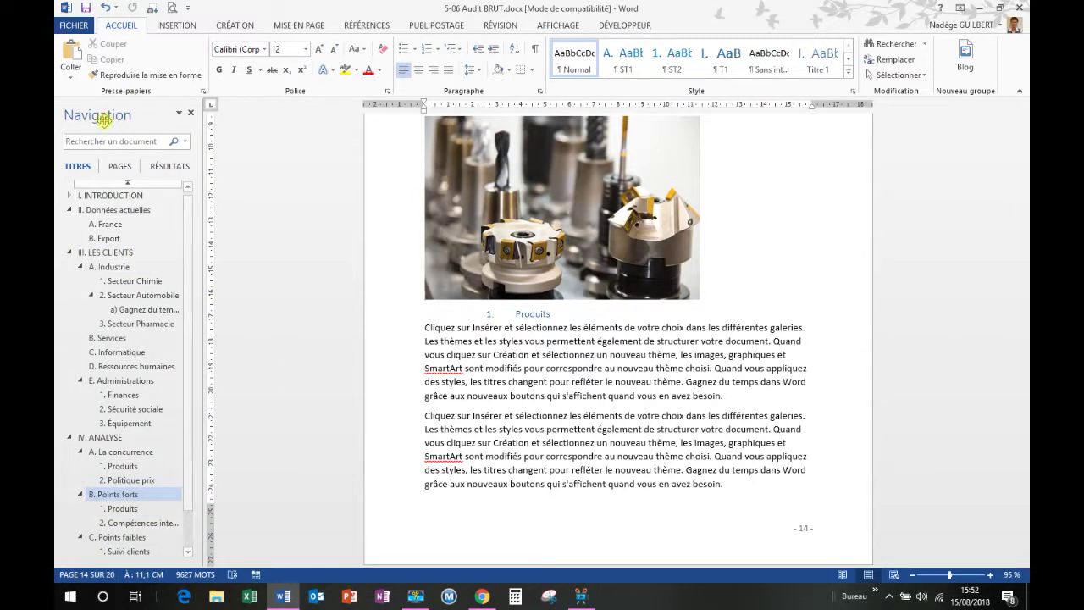
left_click(129, 166)
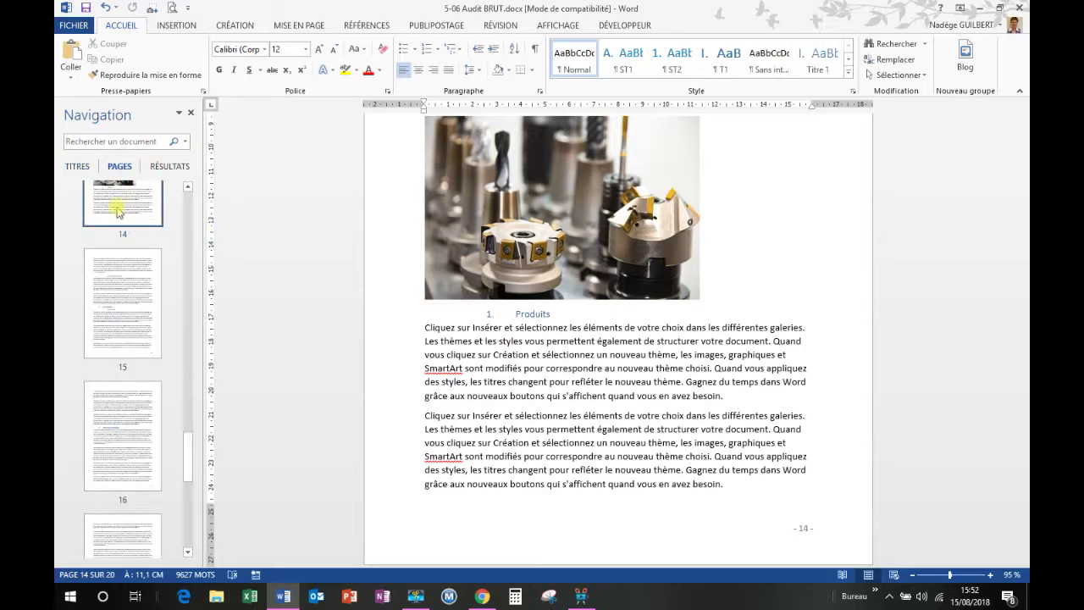
scroll(116, 272, "down", 5)
scroll(116, 275, "up", 12)
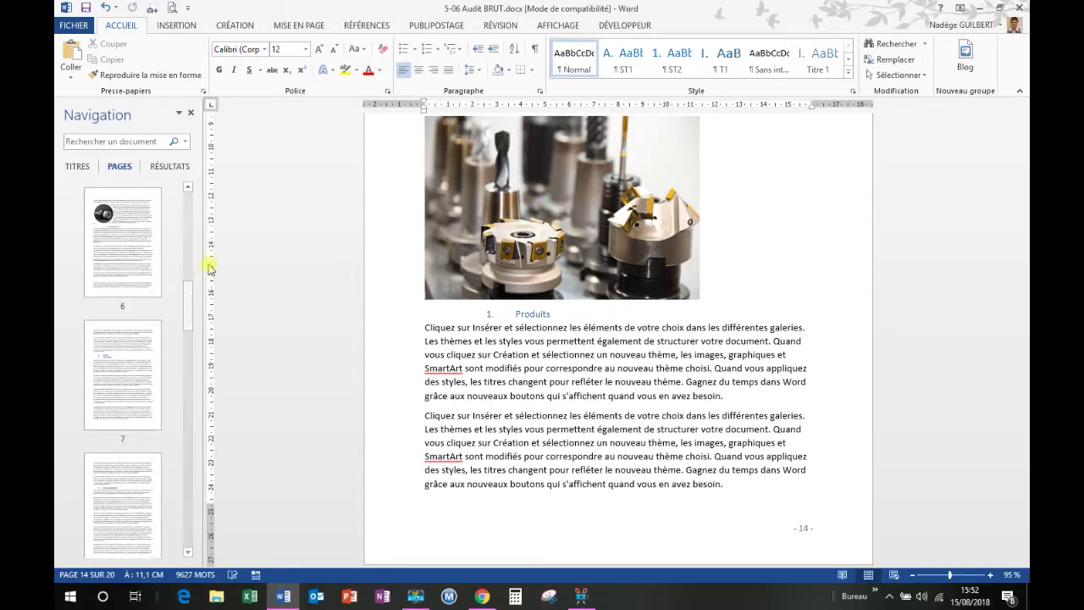
left_click_drag(206, 263, 305, 255)
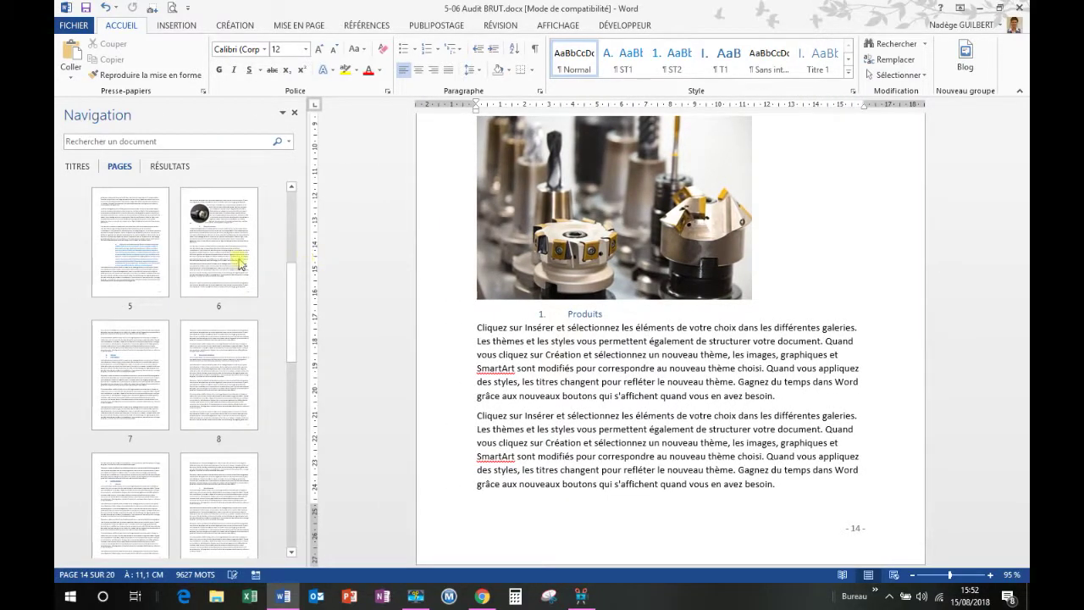
scroll(183, 258, "up", 3)
scroll(182, 258, "down", 10)
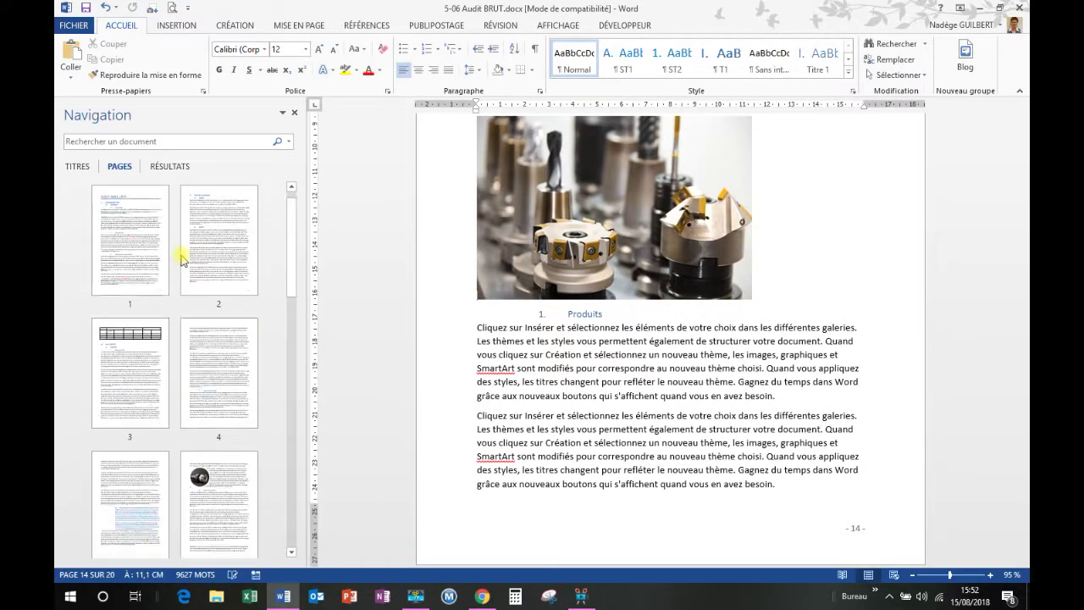
scroll(182, 258, "up", 10)
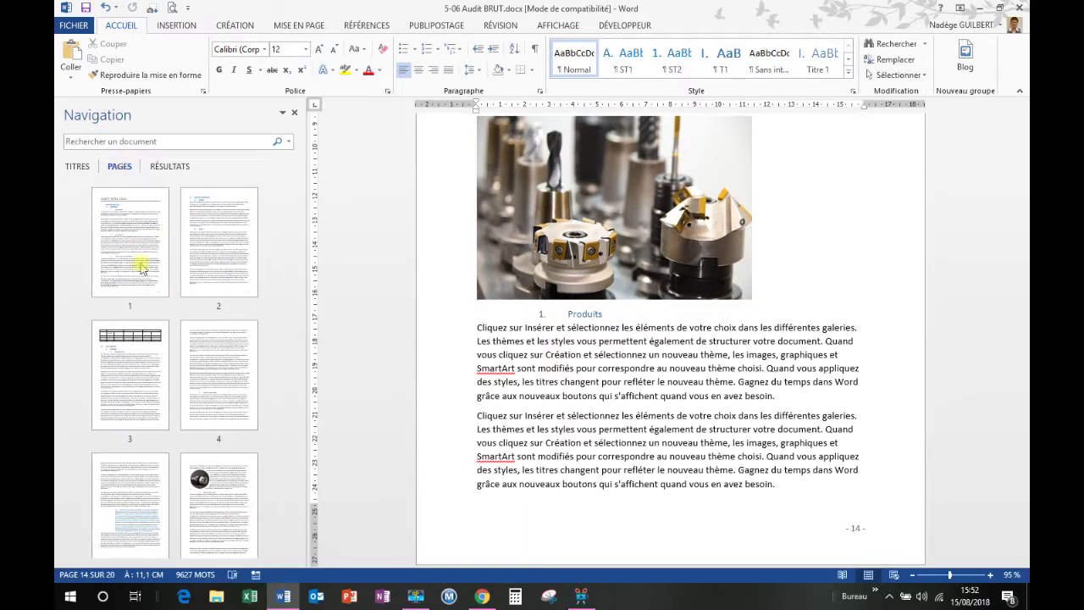
- Jump to page 4, page 15 and page 19 using their thumbnails
left_click(215, 365)
scroll(154, 460, "down", 5)
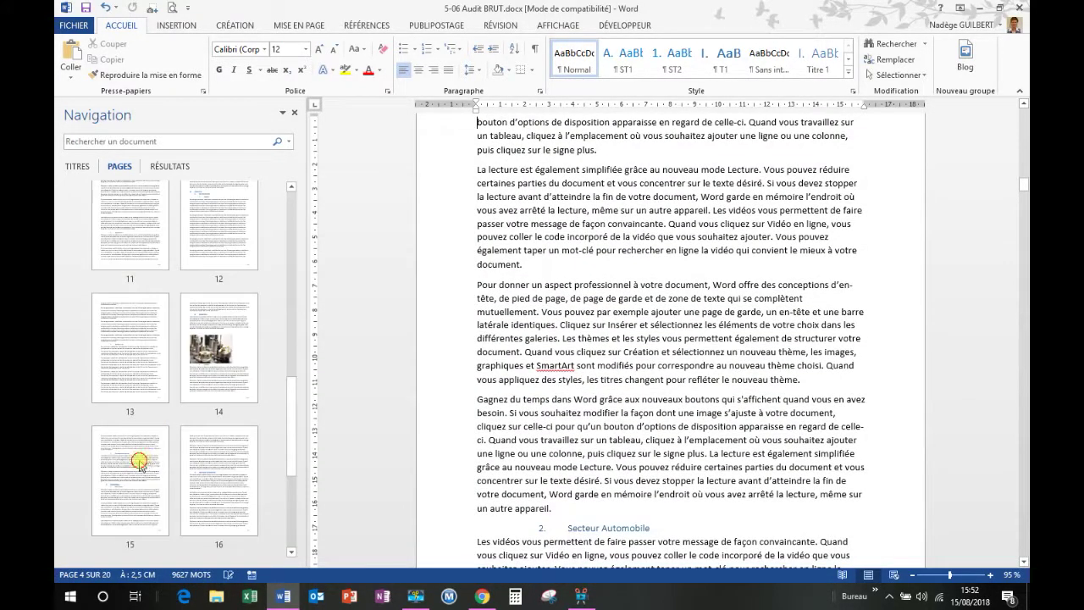
left_click(153, 457)
scroll(135, 474, "down", 3)
left_click(129, 484)
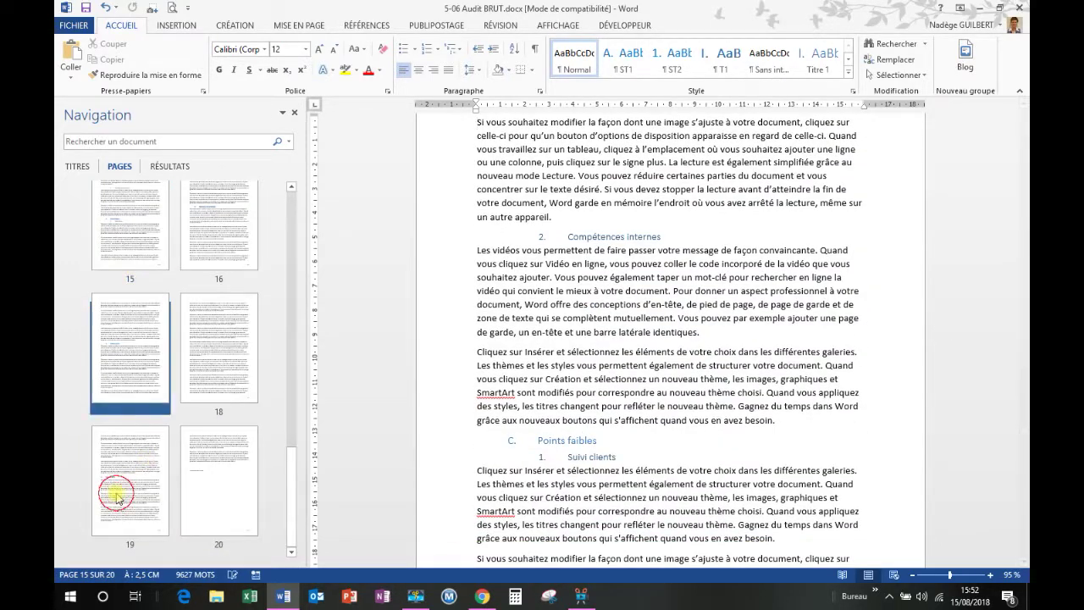
scroll(149, 458, "up", 10)
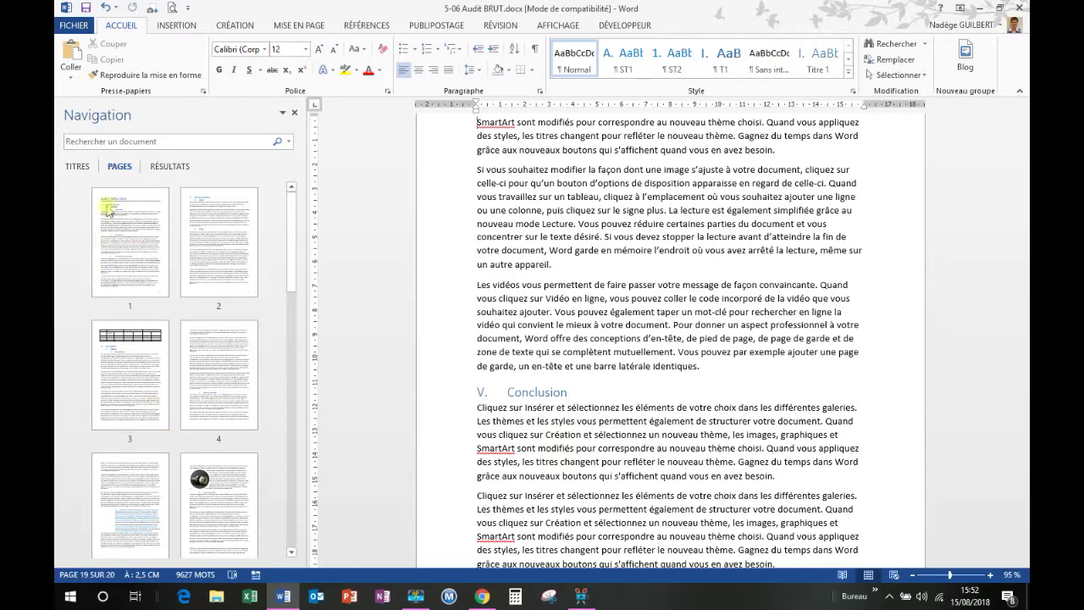
- Switch navigation to the heading outline and jump to "Politique prix" under "La concurrence", "Sécurité sociale", and "Démarche commerciale"
left_click(78, 167)
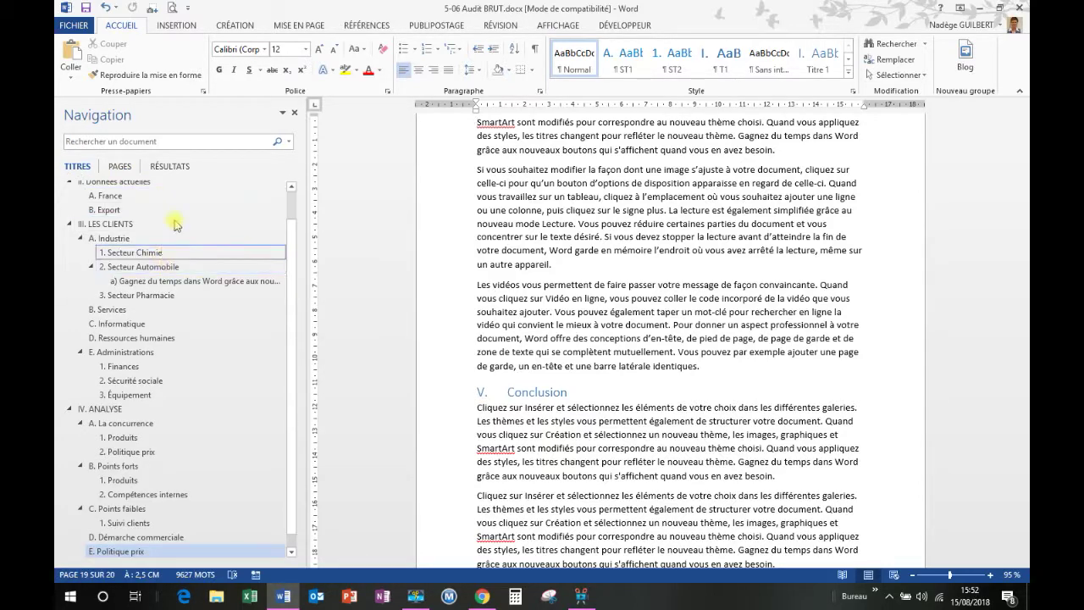
scroll(174, 227, "up", 1)
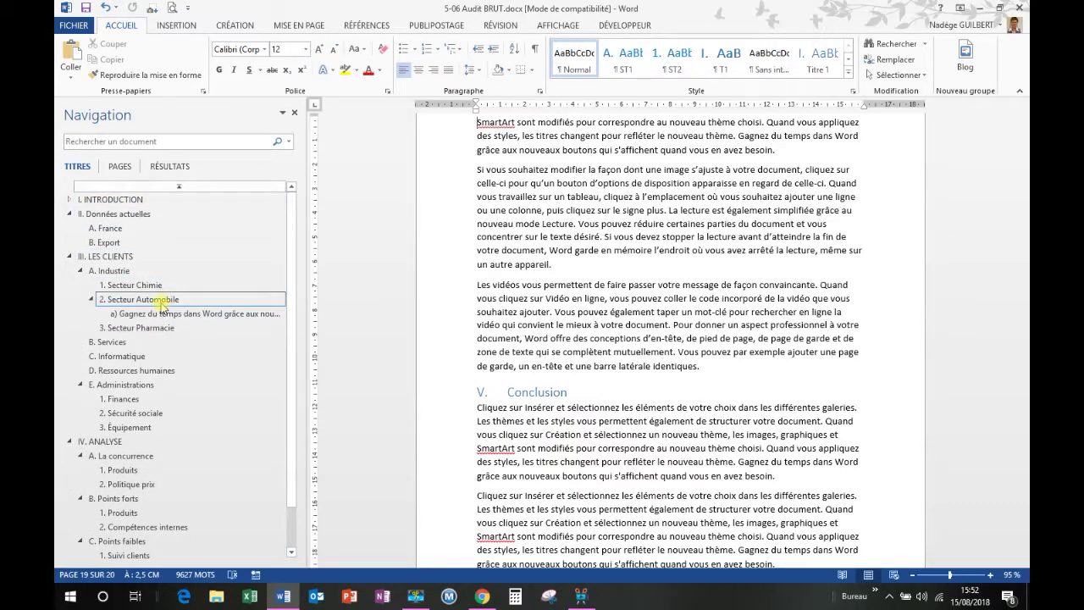
scroll(160, 307, "down", 2)
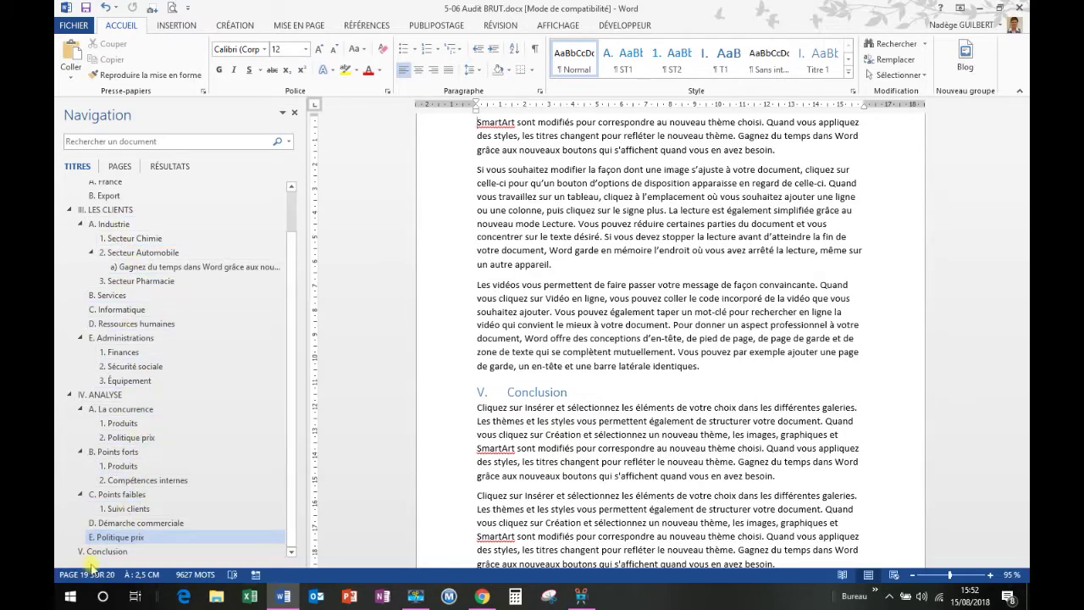
left_click(123, 438)
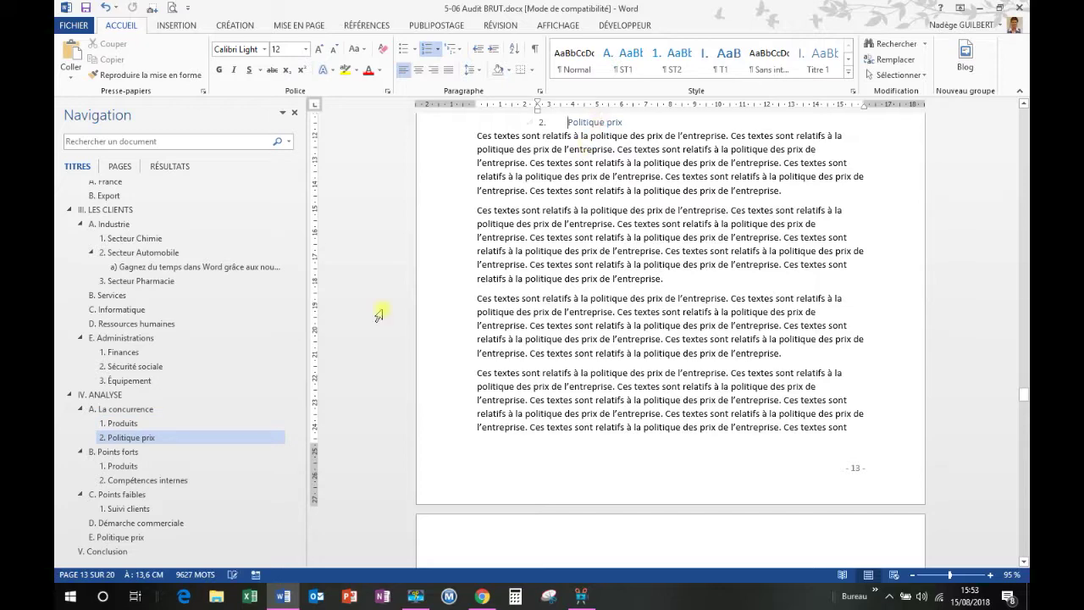
left_click(160, 367)
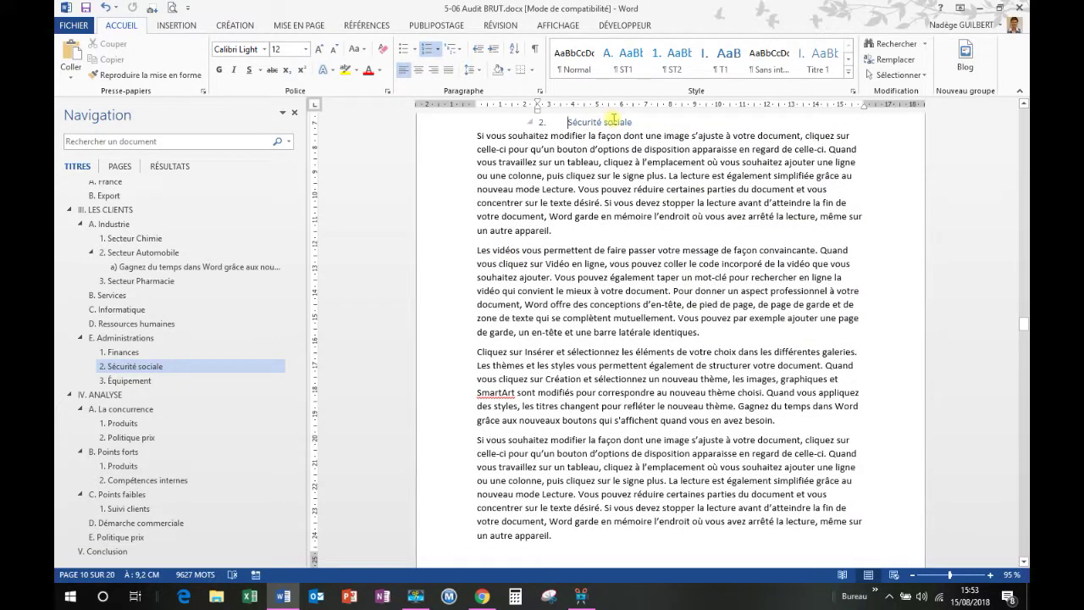
left_click(98, 523)
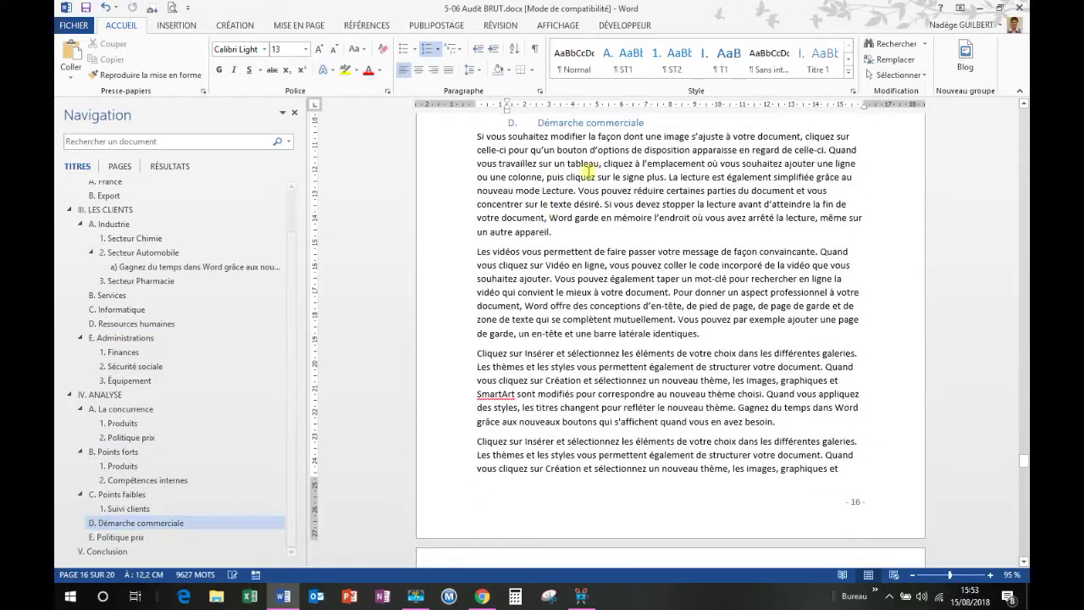